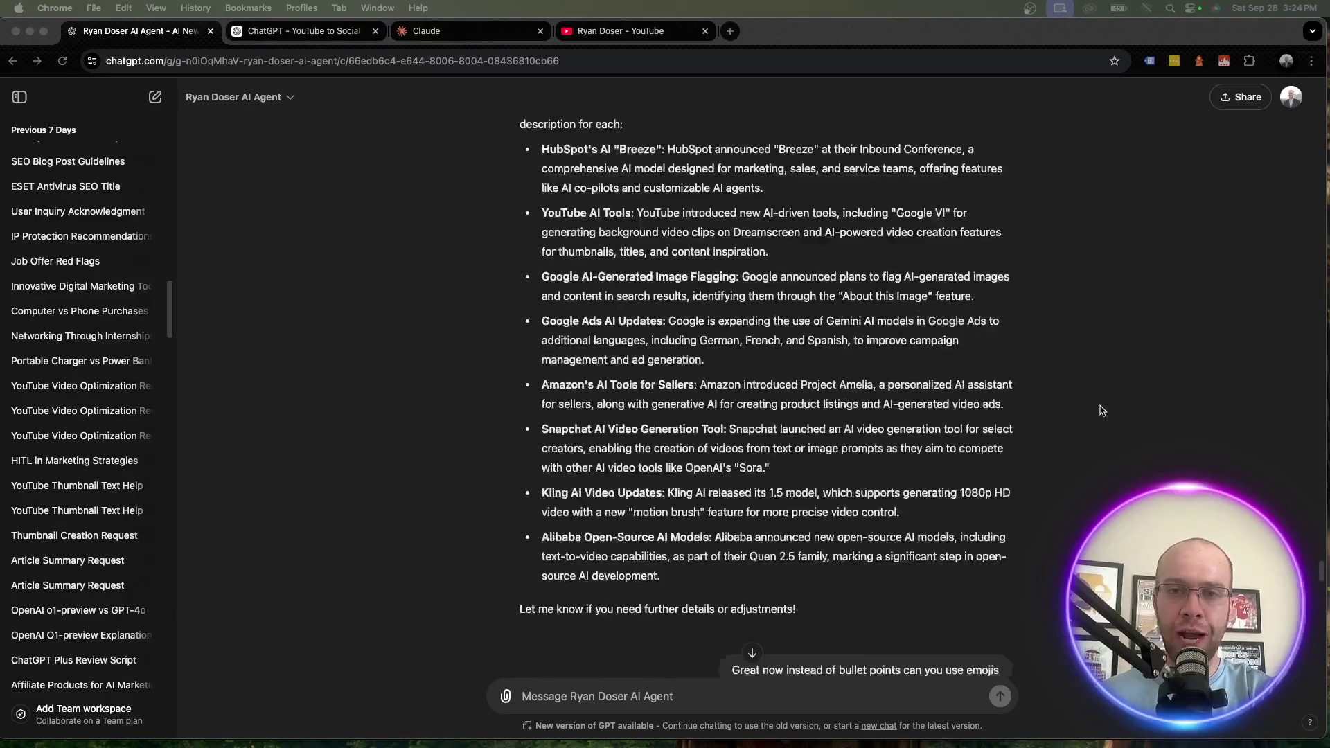
Step: Look through the AI news conversation and the chat history, ending at the opening prompt
scroll(1108, 412, down, 10)
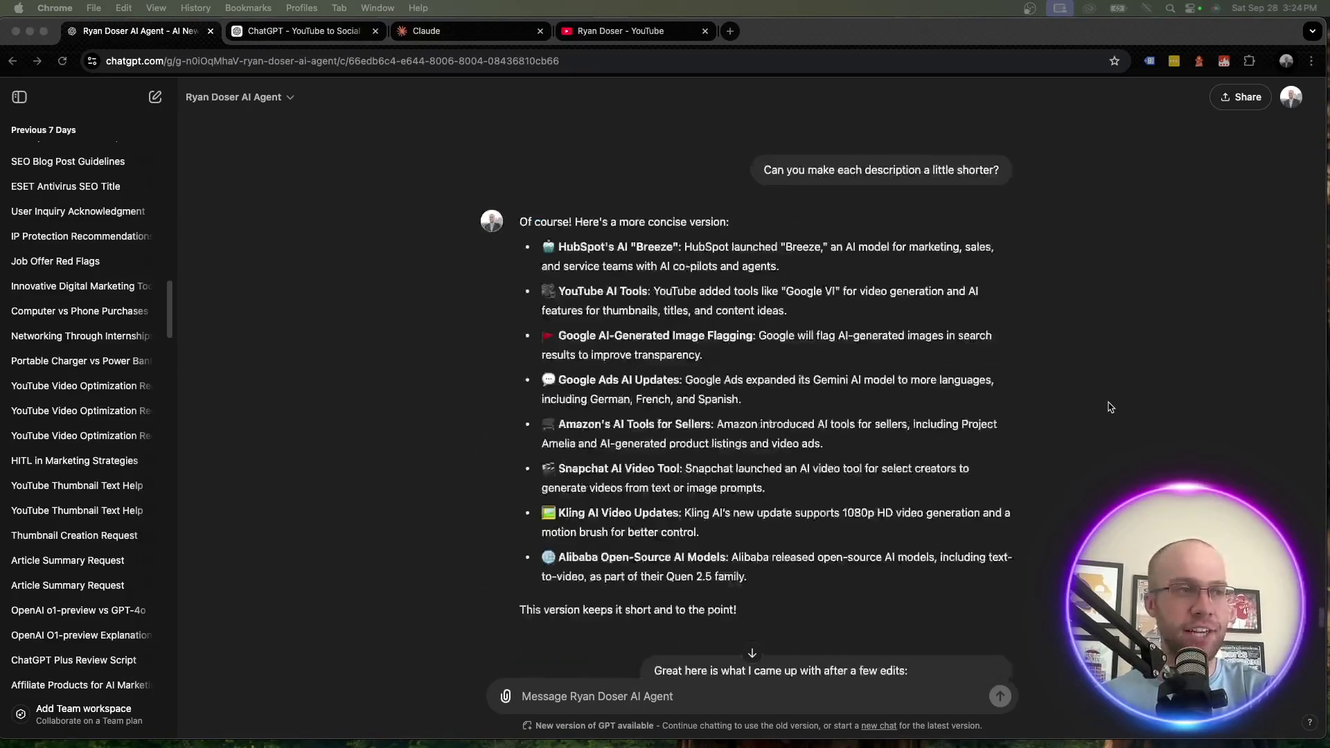
scroll(1094, 426, up, 5)
scroll(125, 478, up, 15)
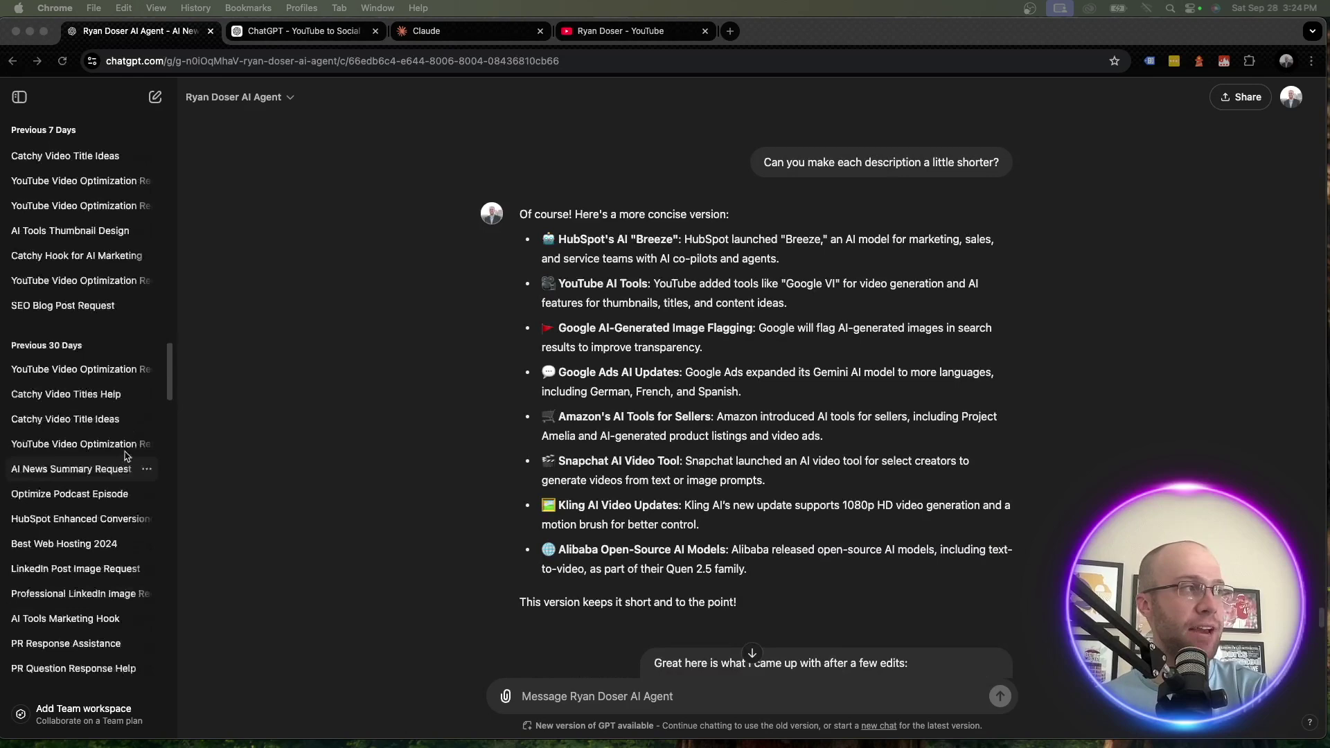
scroll(133, 408, down, 14)
scroll(134, 405, down, 10)
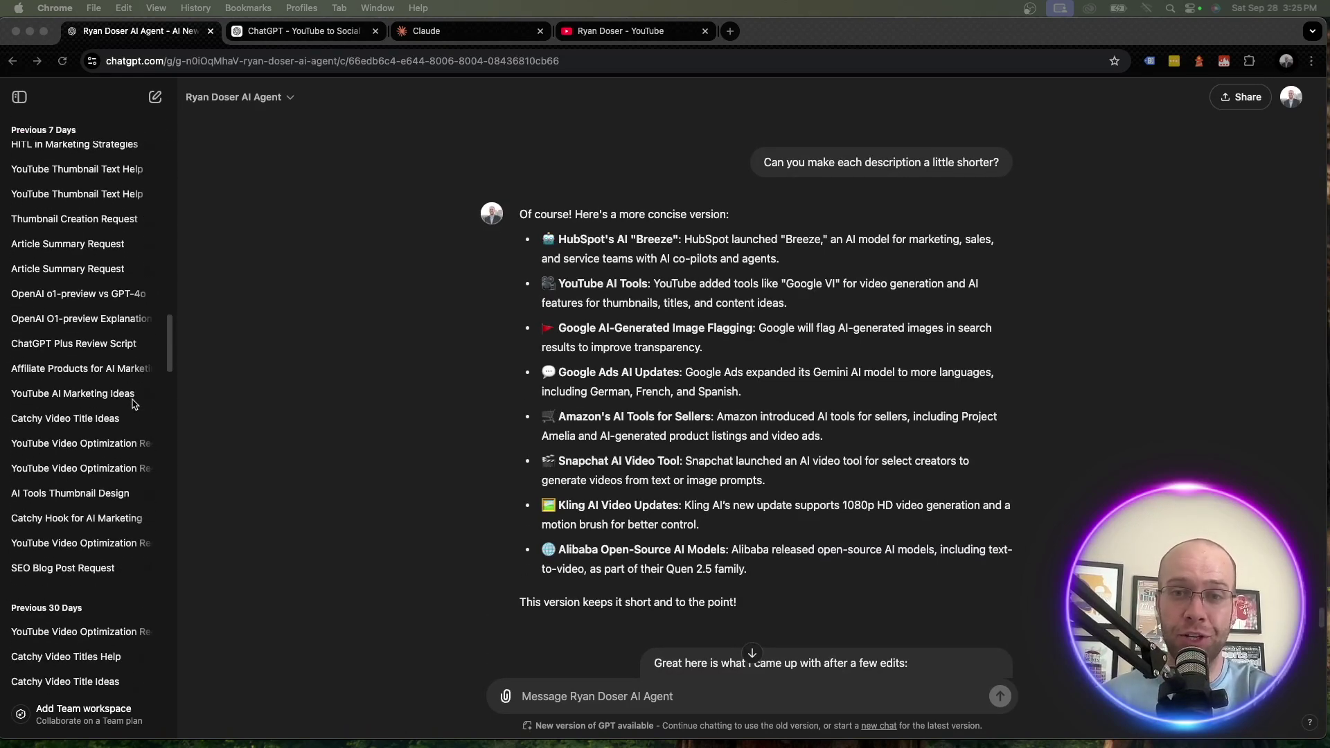
scroll(901, 457, down, 2)
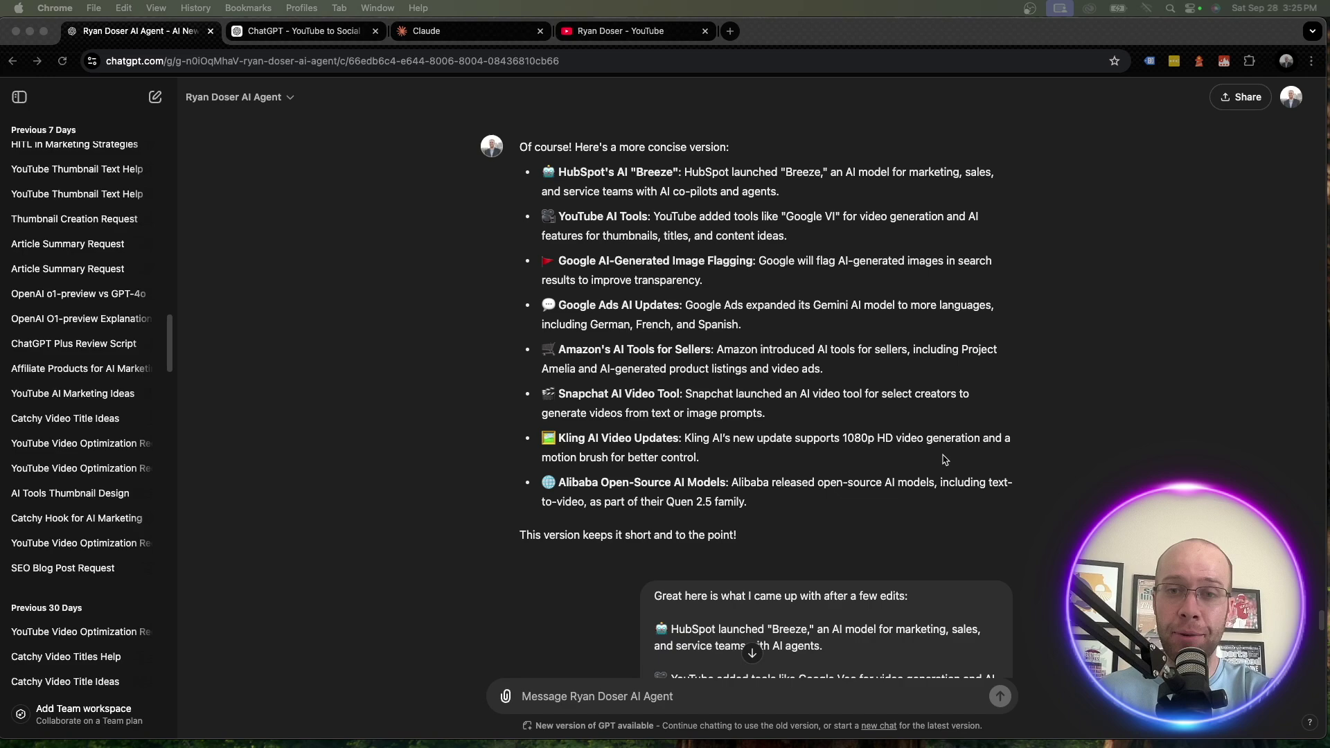
scroll(945, 460, down, 1)
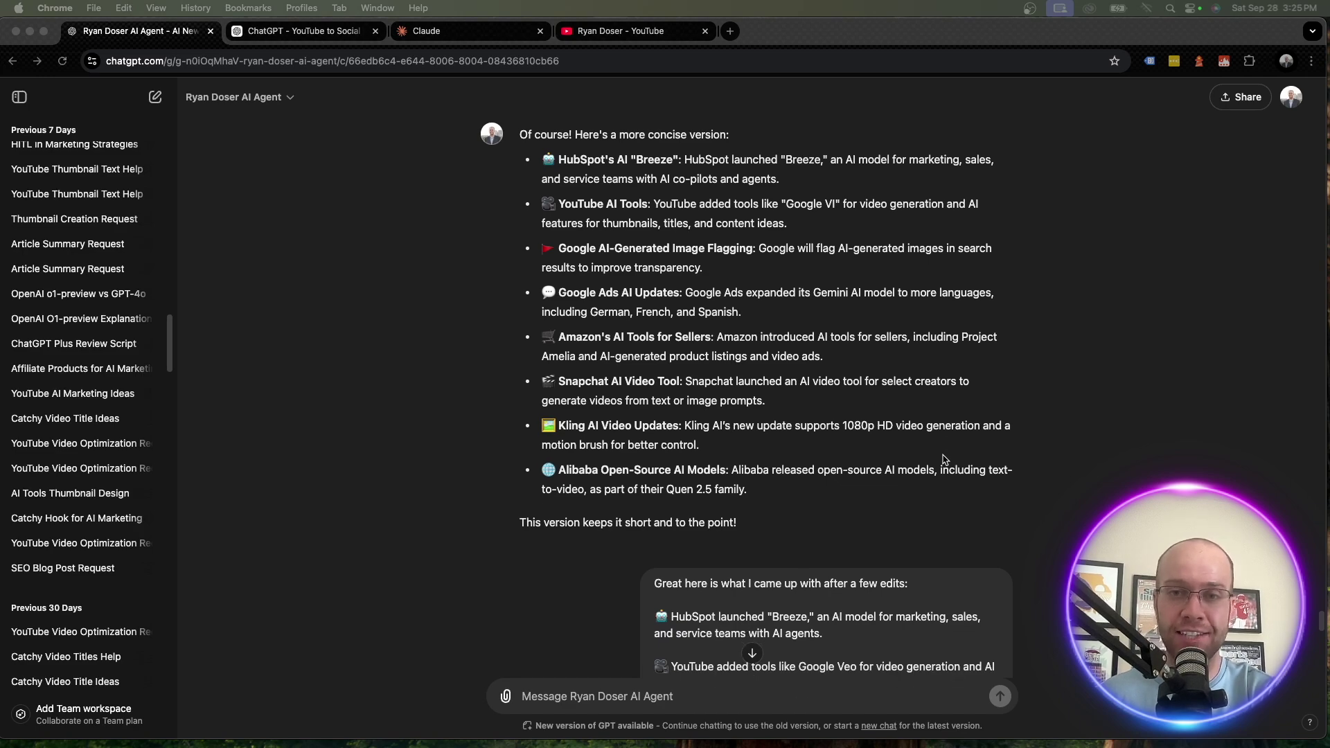
scroll(946, 461, down, 20)
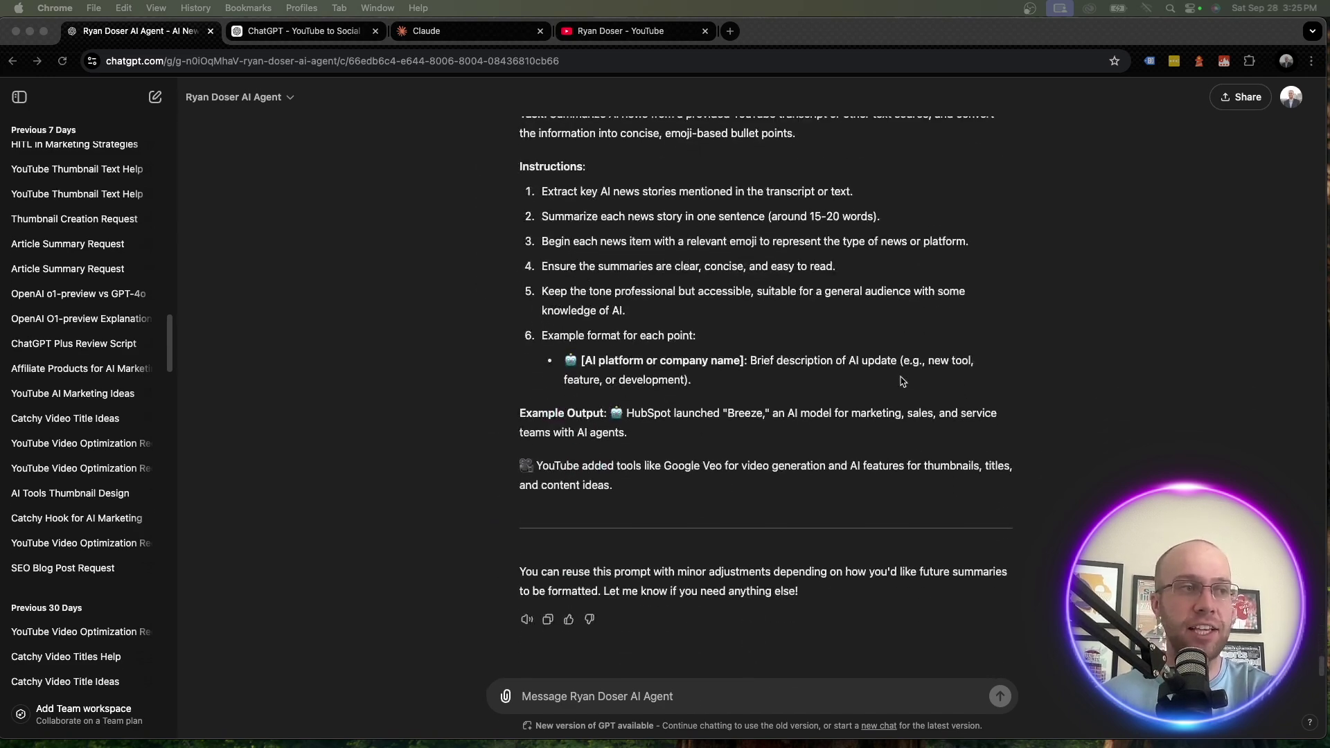
scroll(902, 382, up, 15)
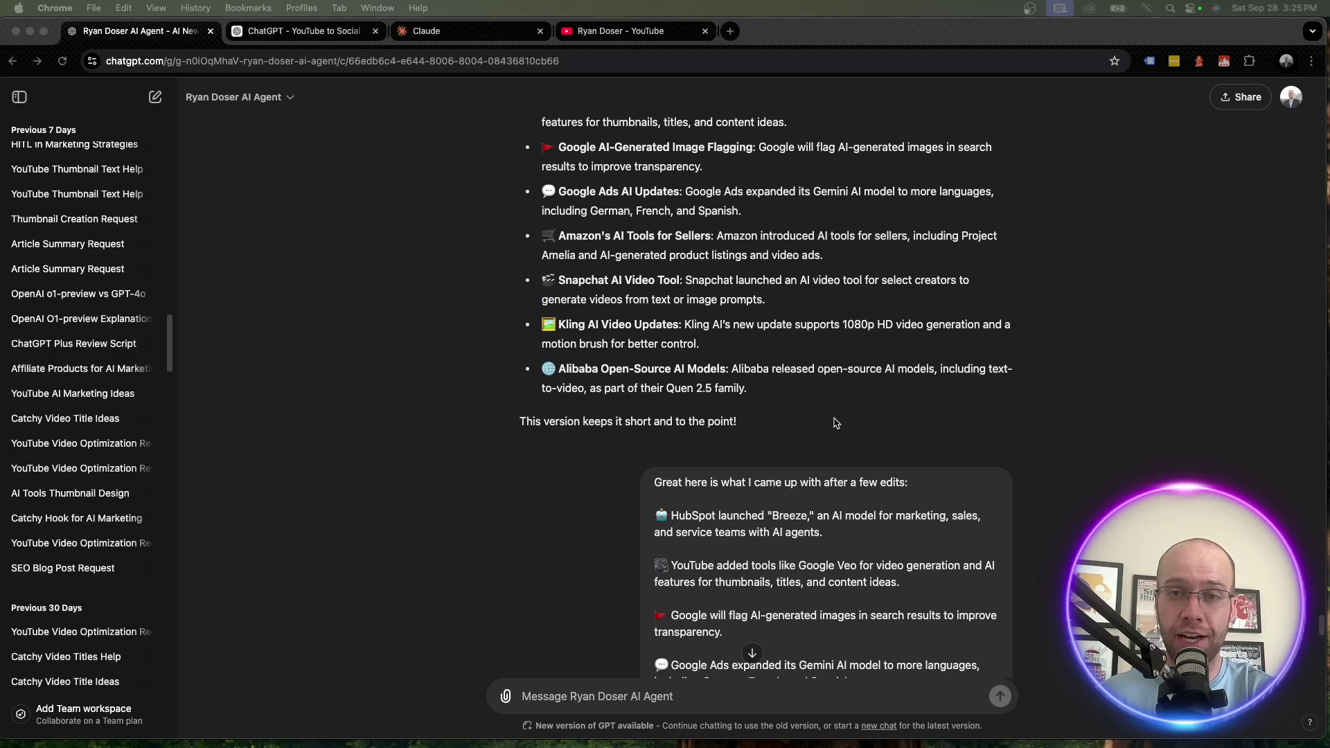
scroll(836, 423, up, 5)
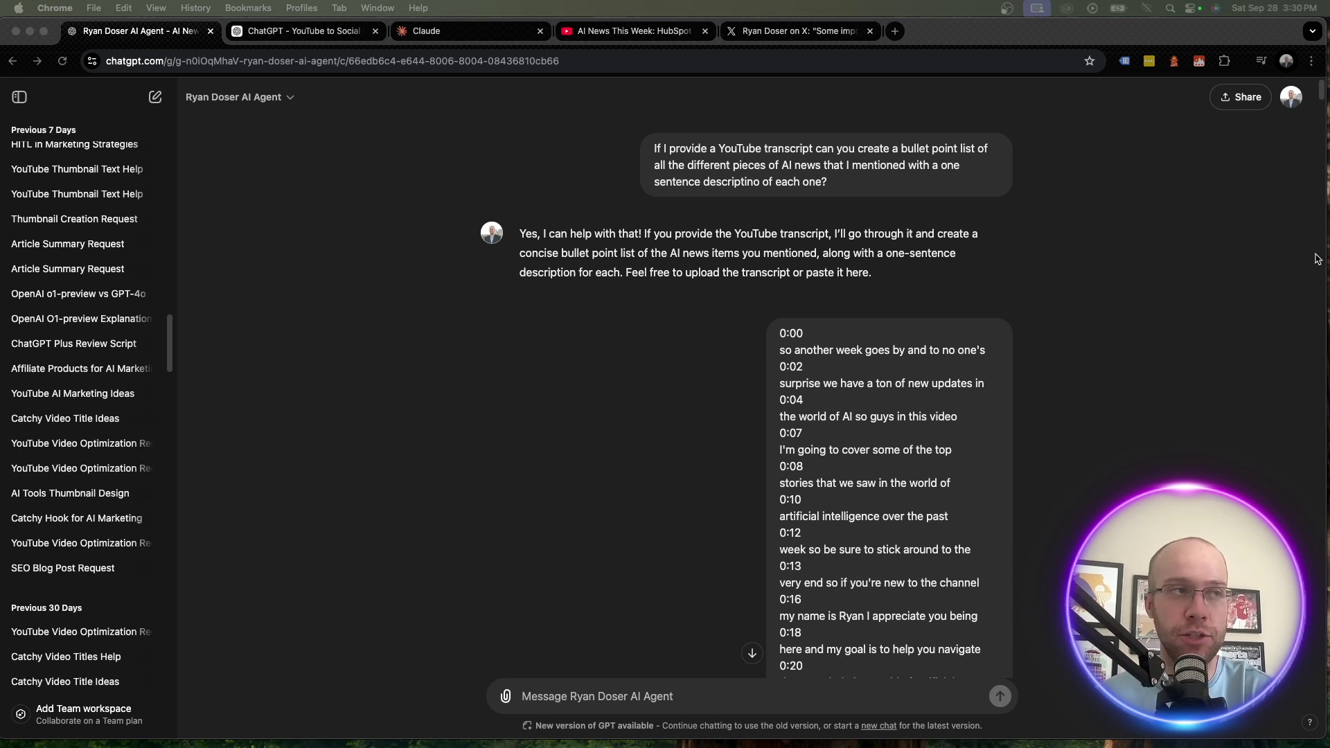
Step: Switch to YouTube and examine the title and description of the video "AI News This Week: HubSpot Breeze & Big AI Video Updates!"
click(1226, 320)
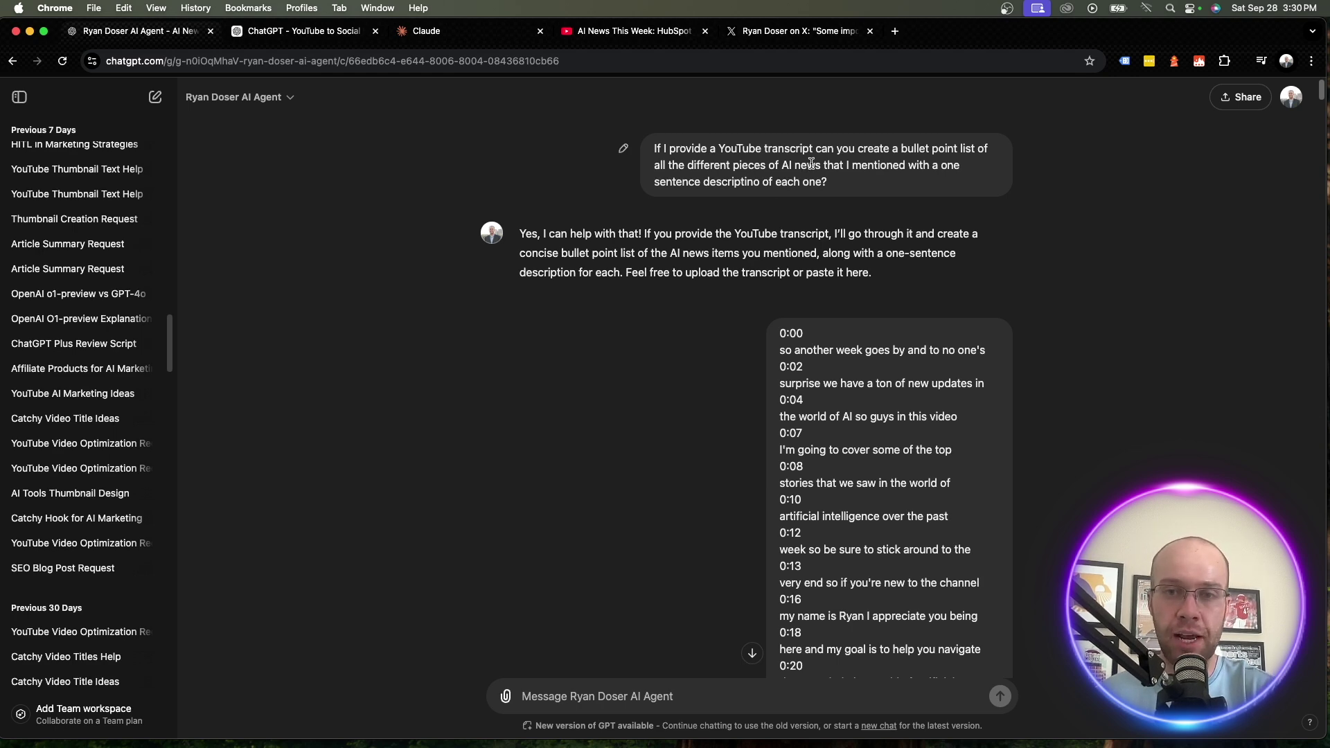
click(630, 31)
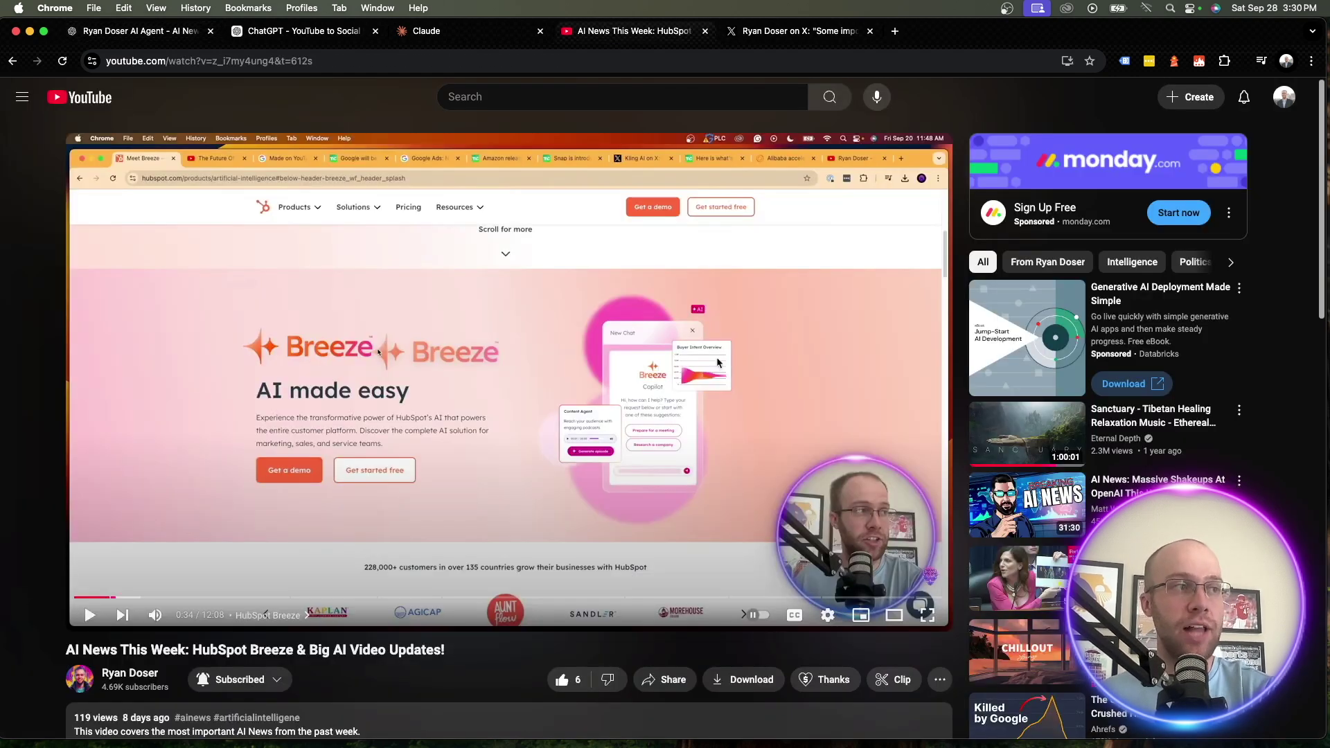
scroll(641, 381, down, 1)
drag(445, 581, 294, 568)
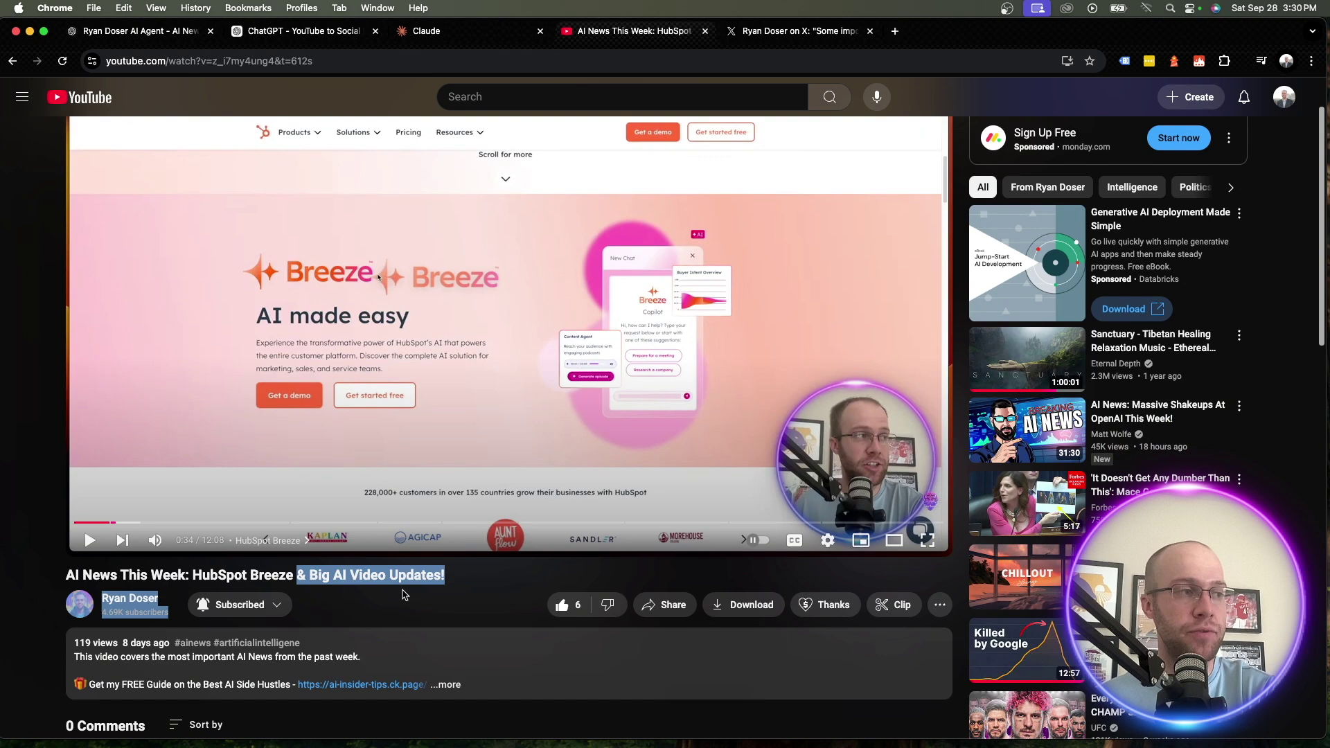
click(408, 591)
scroll(516, 590, up, 1)
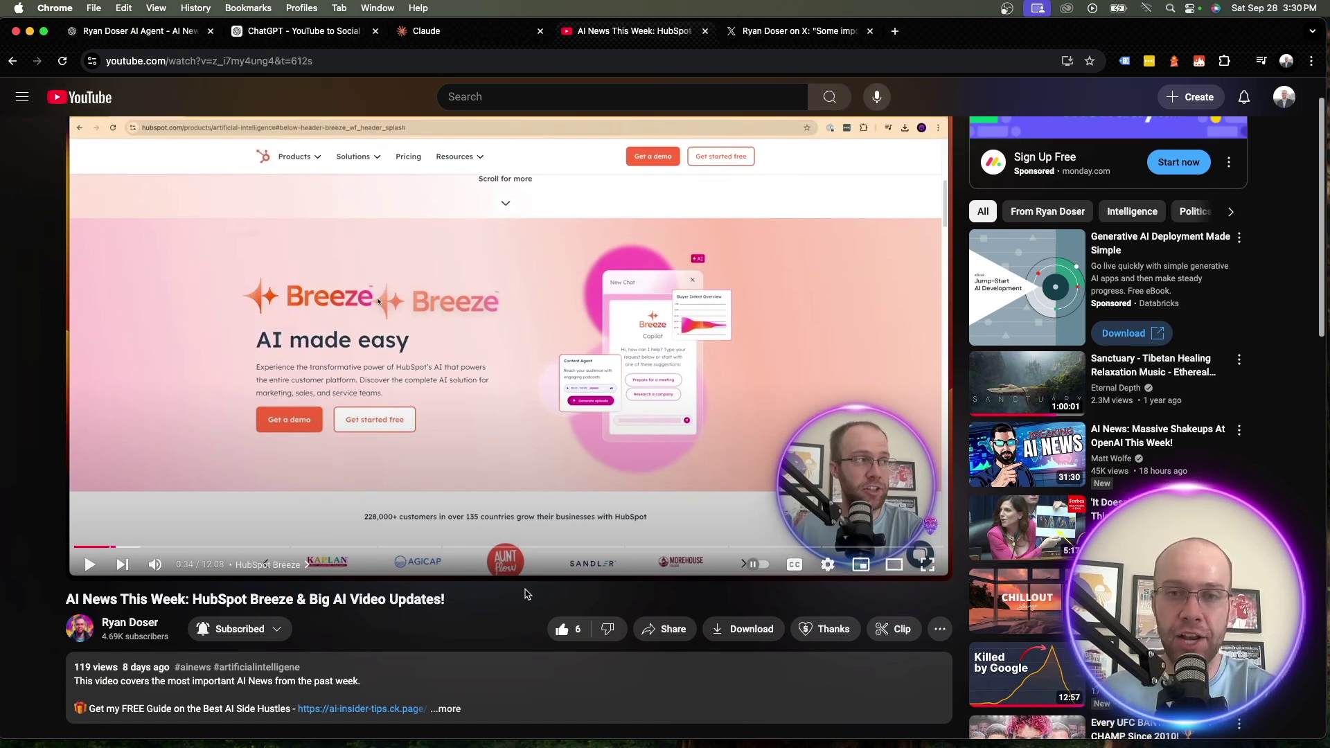
scroll(526, 594, up, 1)
Step: Switch to the X post and examine its emoji list of the week's AI news beside the source video
click(797, 31)
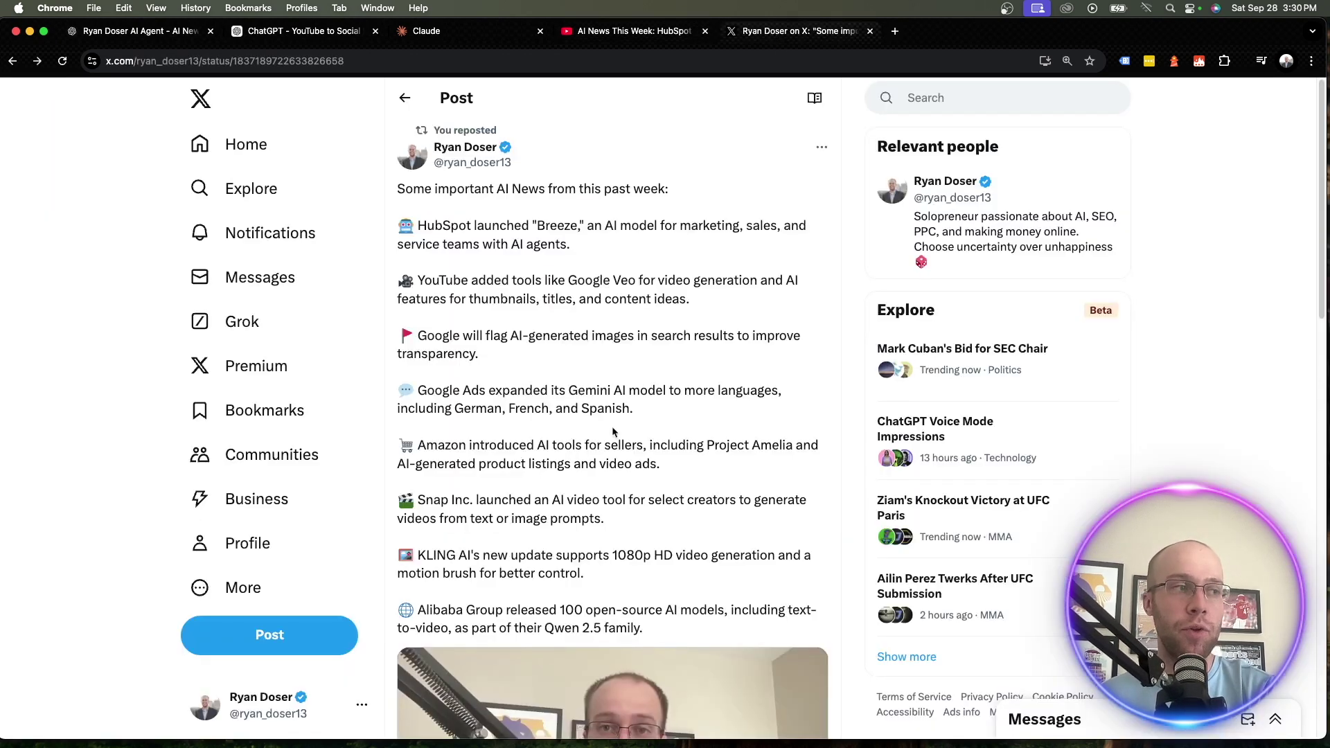
drag(645, 628, 405, 226)
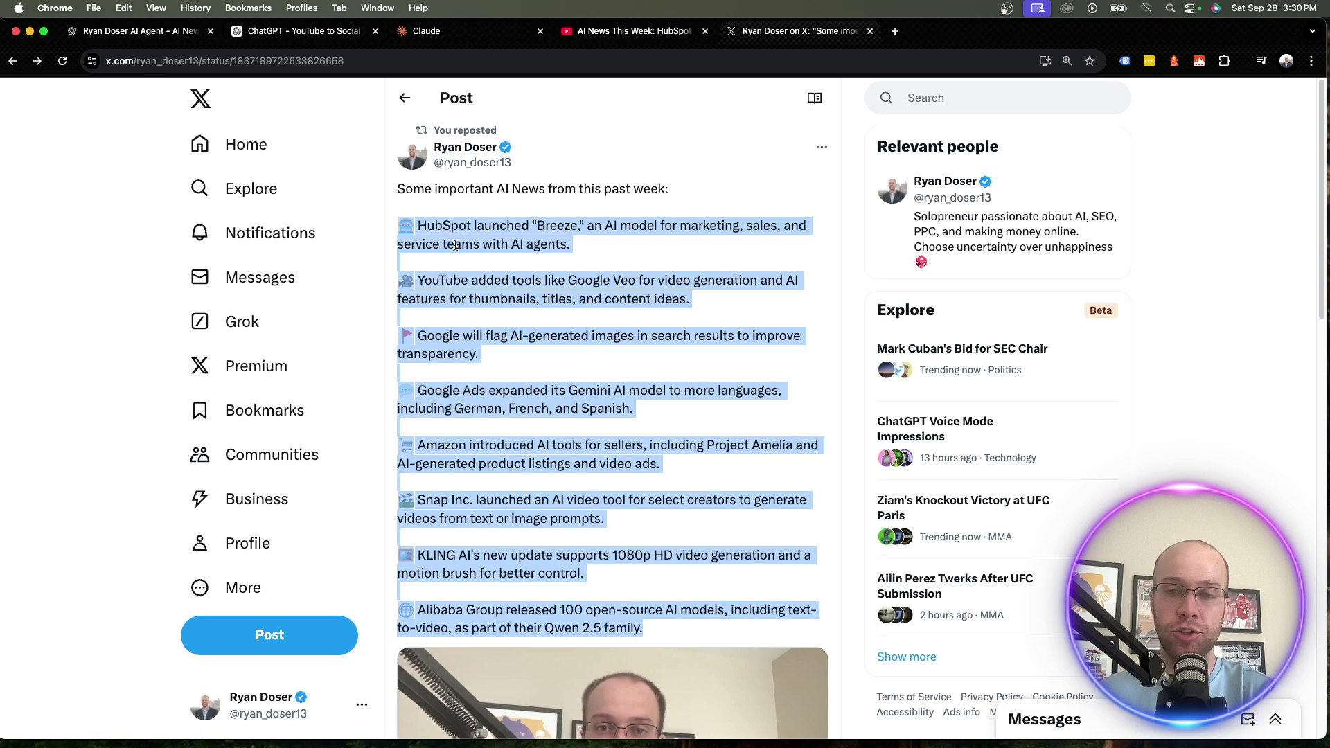
click(686, 192)
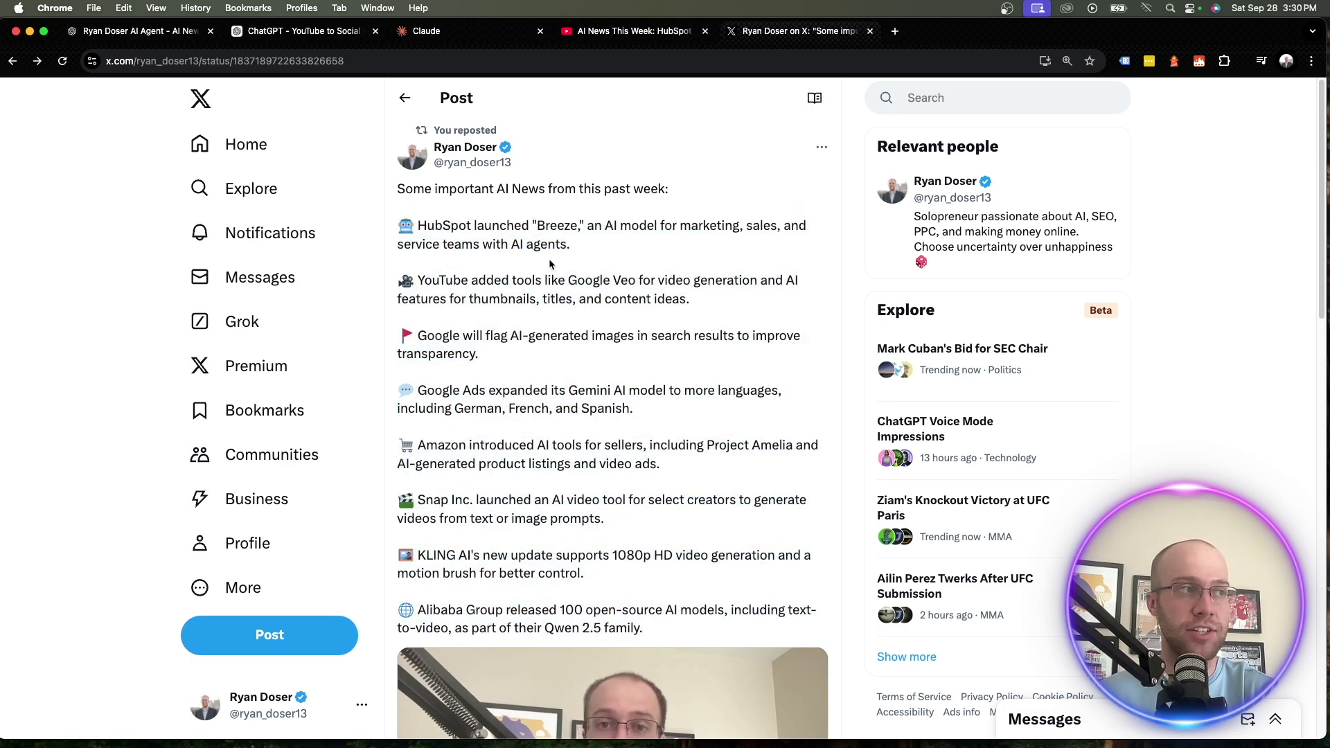
click(618, 35)
click(754, 33)
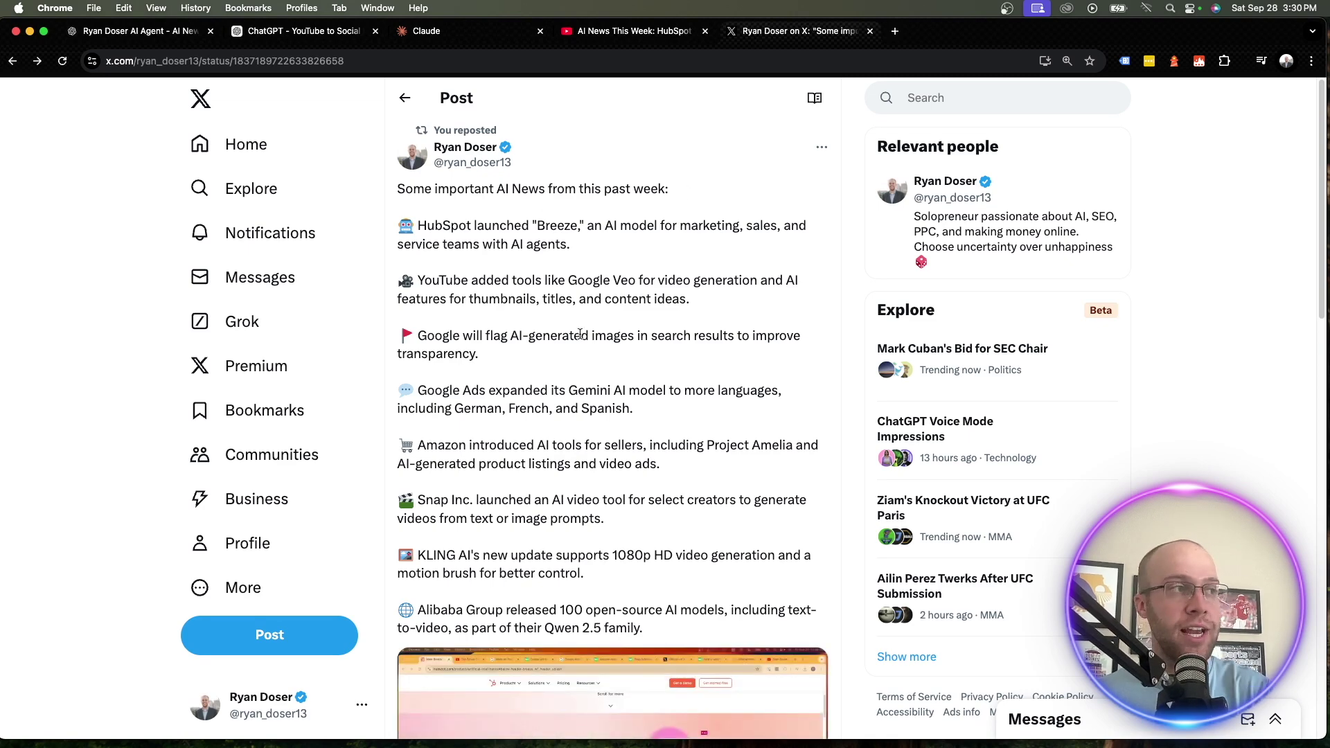
drag(651, 627, 558, 322)
click(558, 321)
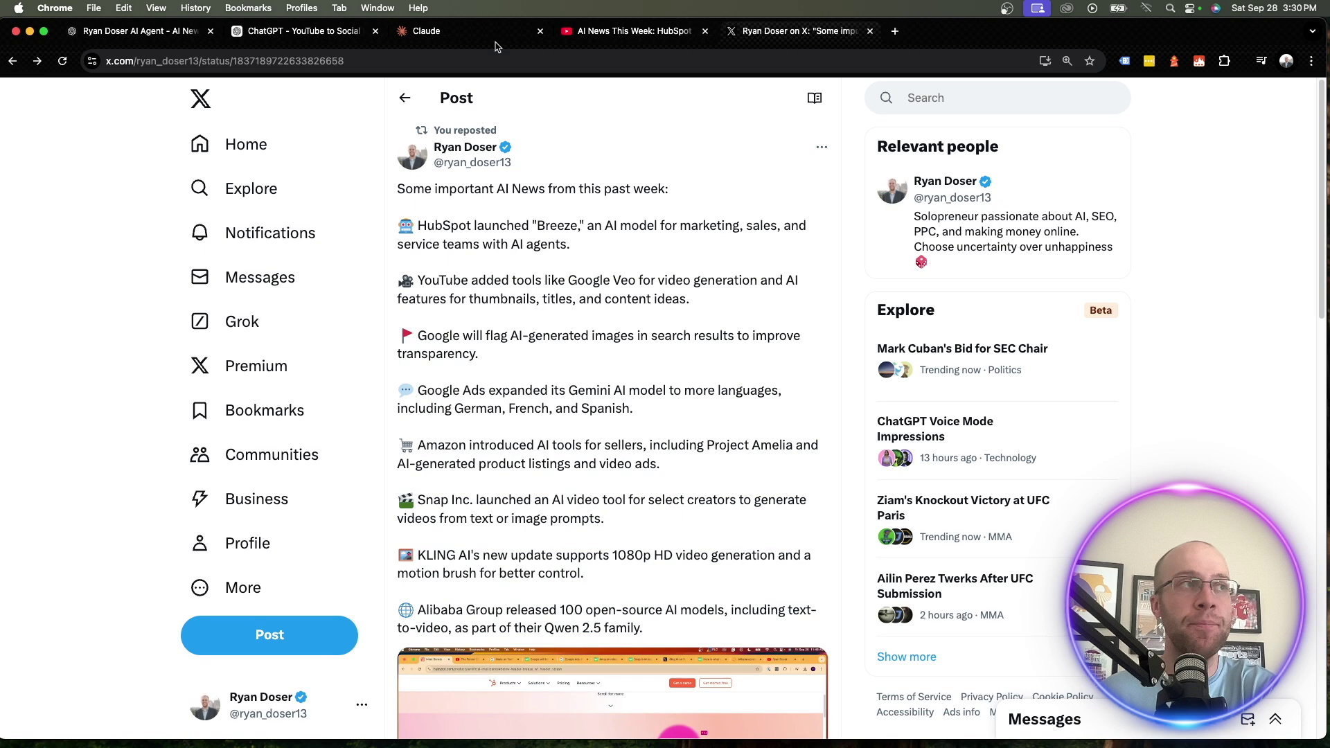
Step: Return to the AI news conversation in ChatGPT and review the opening prompt requesting a bullet point list from a YouTube transcript
click(444, 31)
click(337, 36)
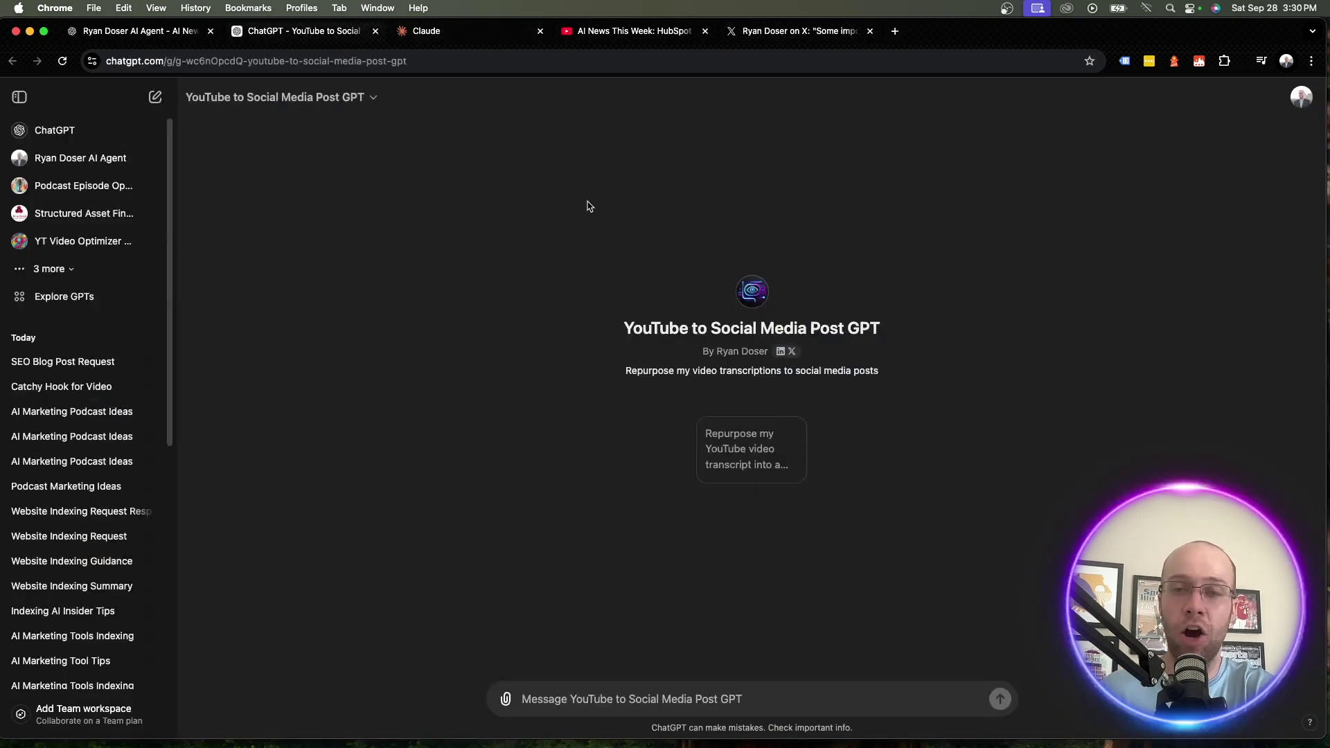
click(162, 36)
drag(839, 184, 764, 151)
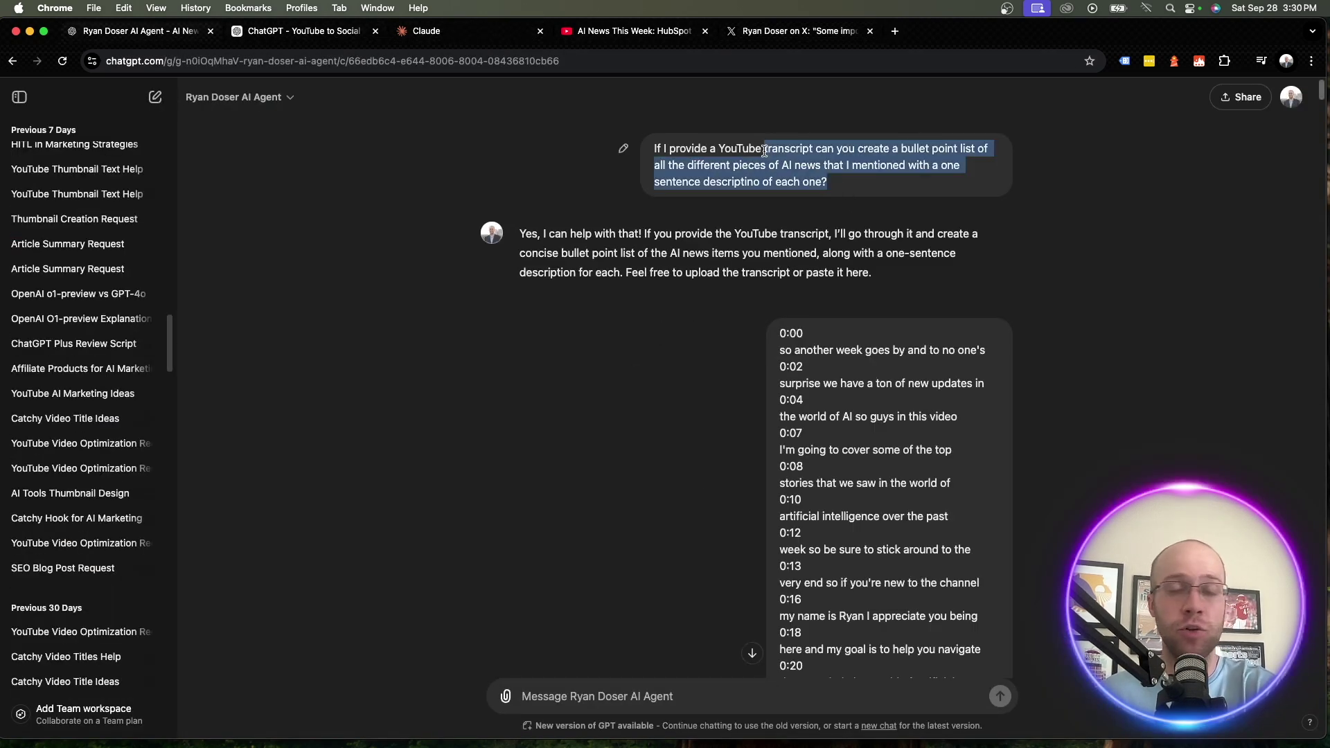
click(765, 151)
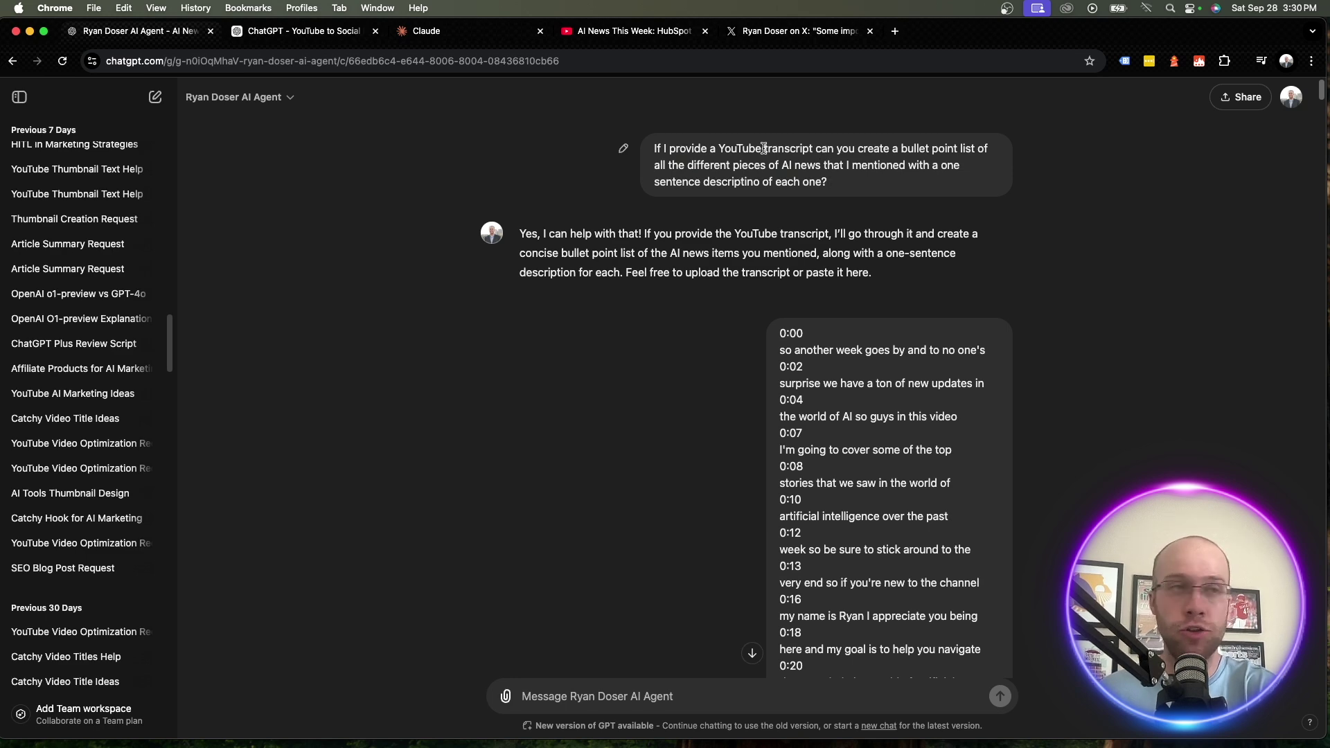
click(634, 31)
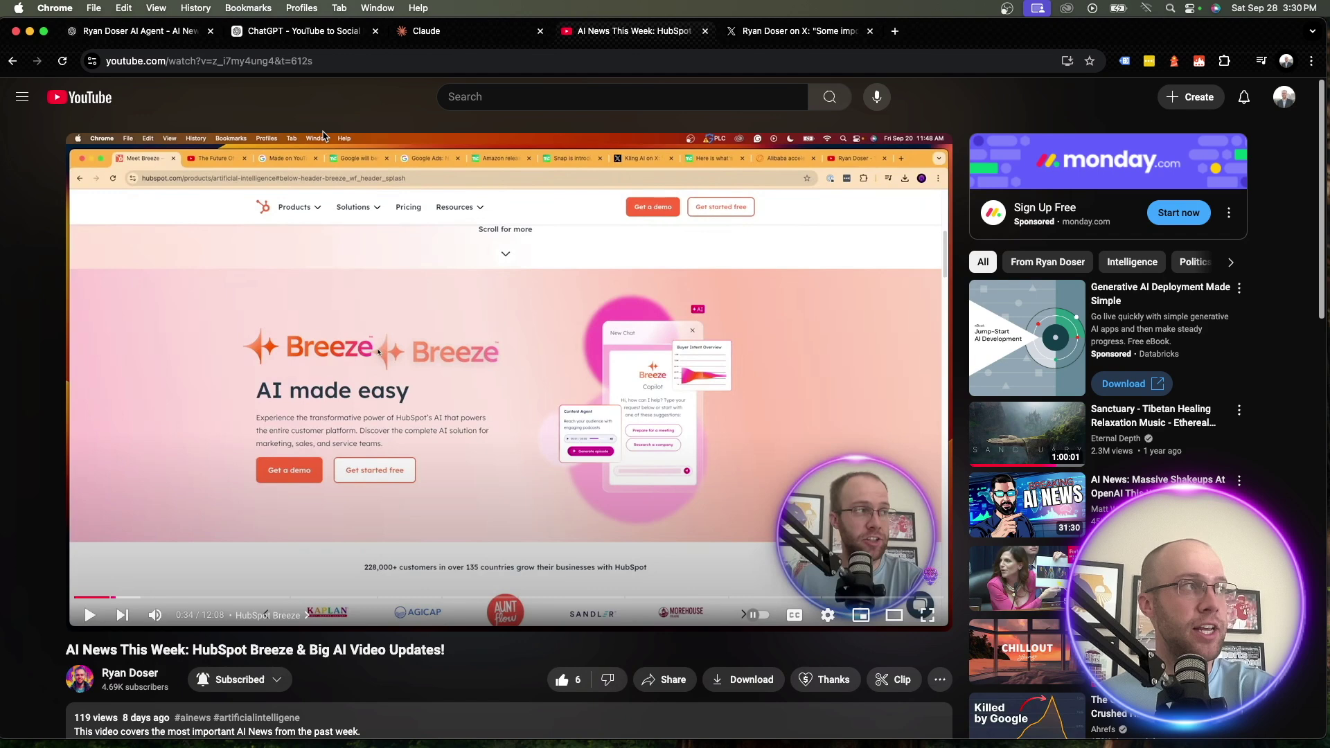
click(173, 31)
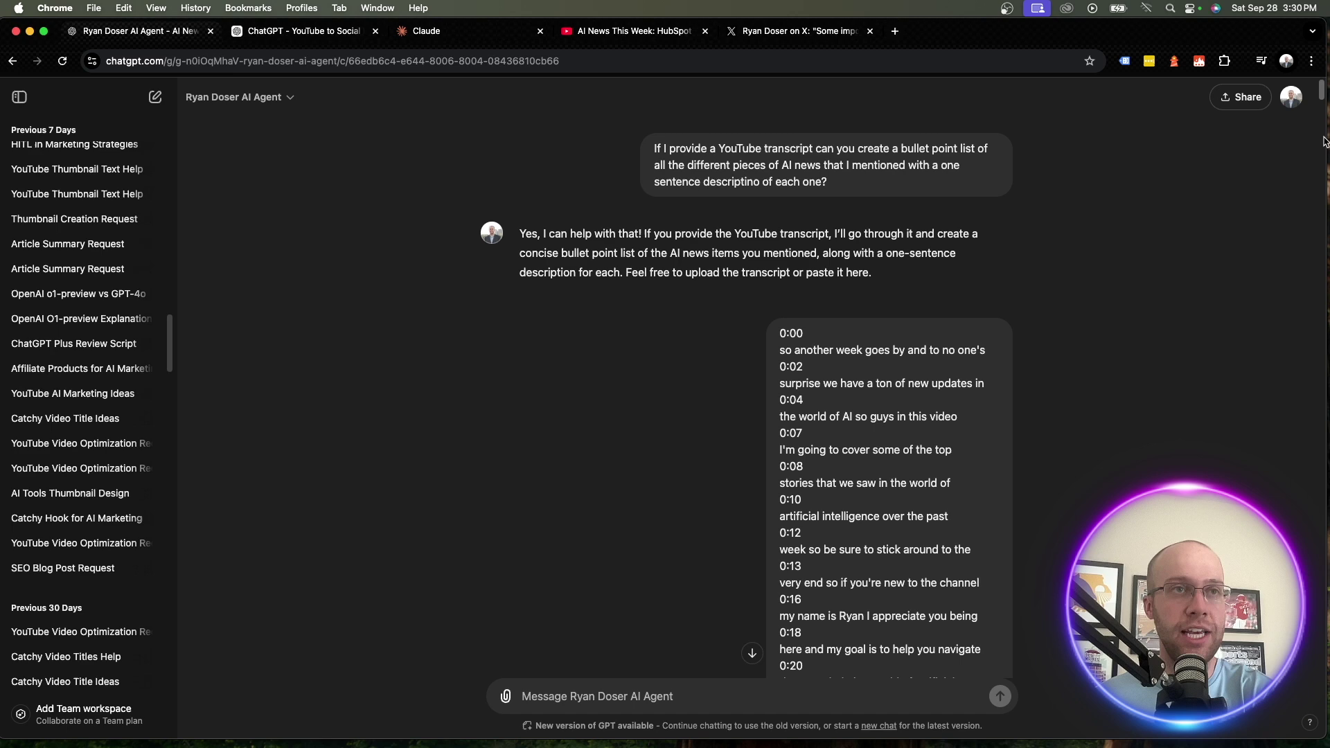
Step: Go past the pasted transcript and review the bullet point list of AI news with one-sentence descriptions
drag(1321, 90, 1321, 565)
drag(899, 519, 699, 381)
click(655, 351)
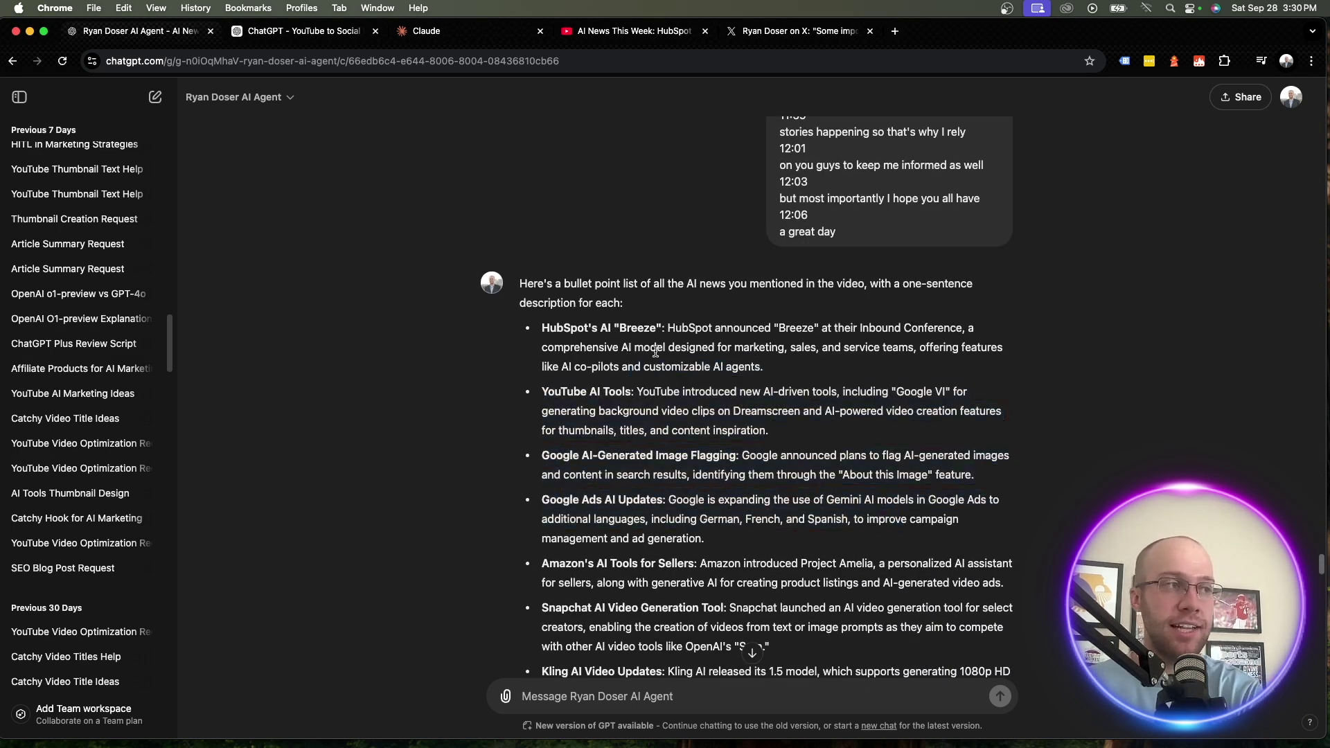
scroll(743, 343, down, 8)
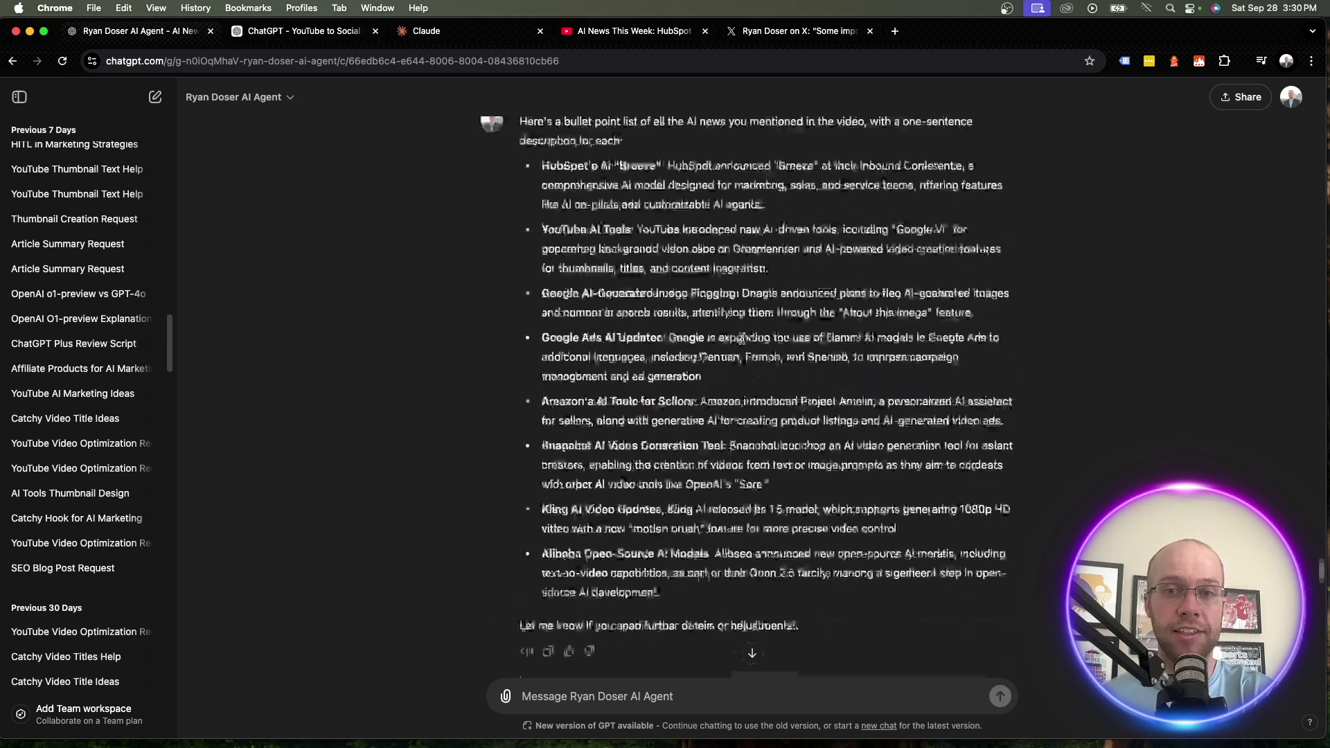
Step: Review the follow-up prompt asking for emojis instead of bullet points and the emoji list in its reply
scroll(743, 343, down, 8)
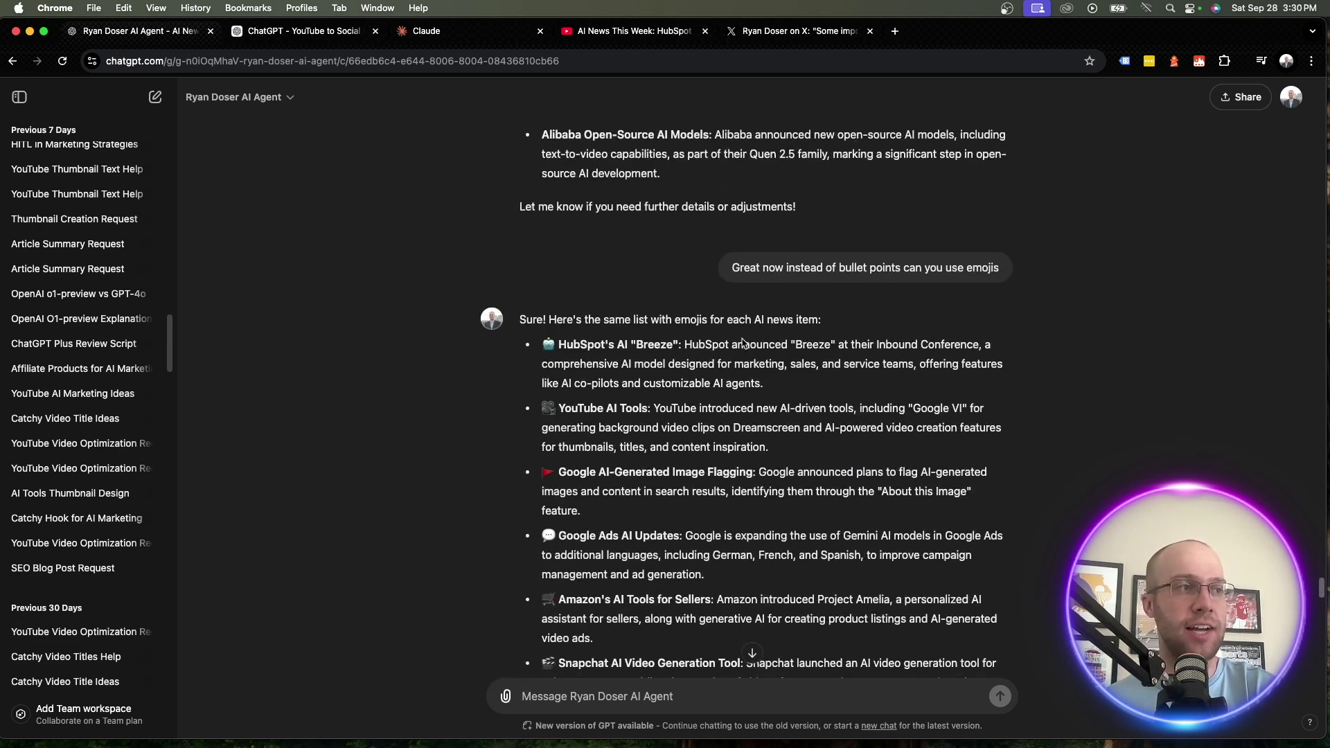
drag(832, 267, 1012, 269)
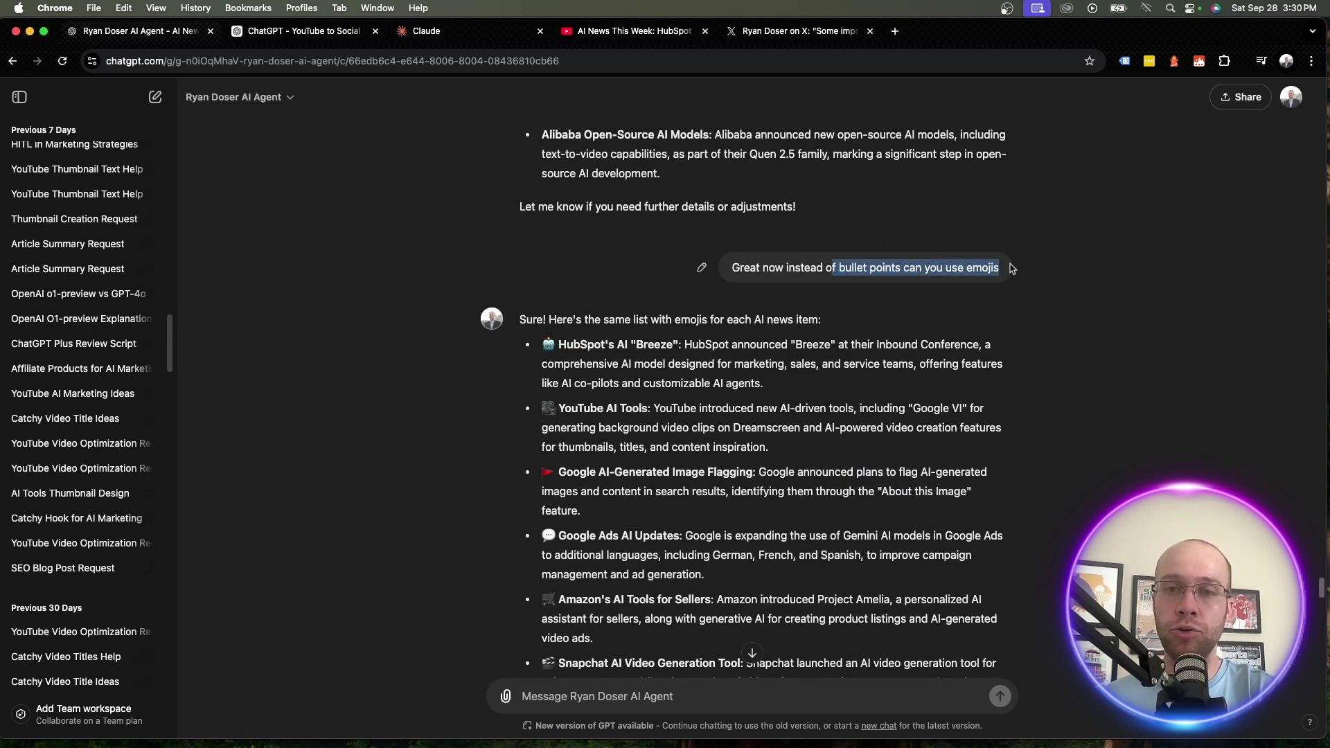
click(1098, 284)
scroll(670, 260, down, 1)
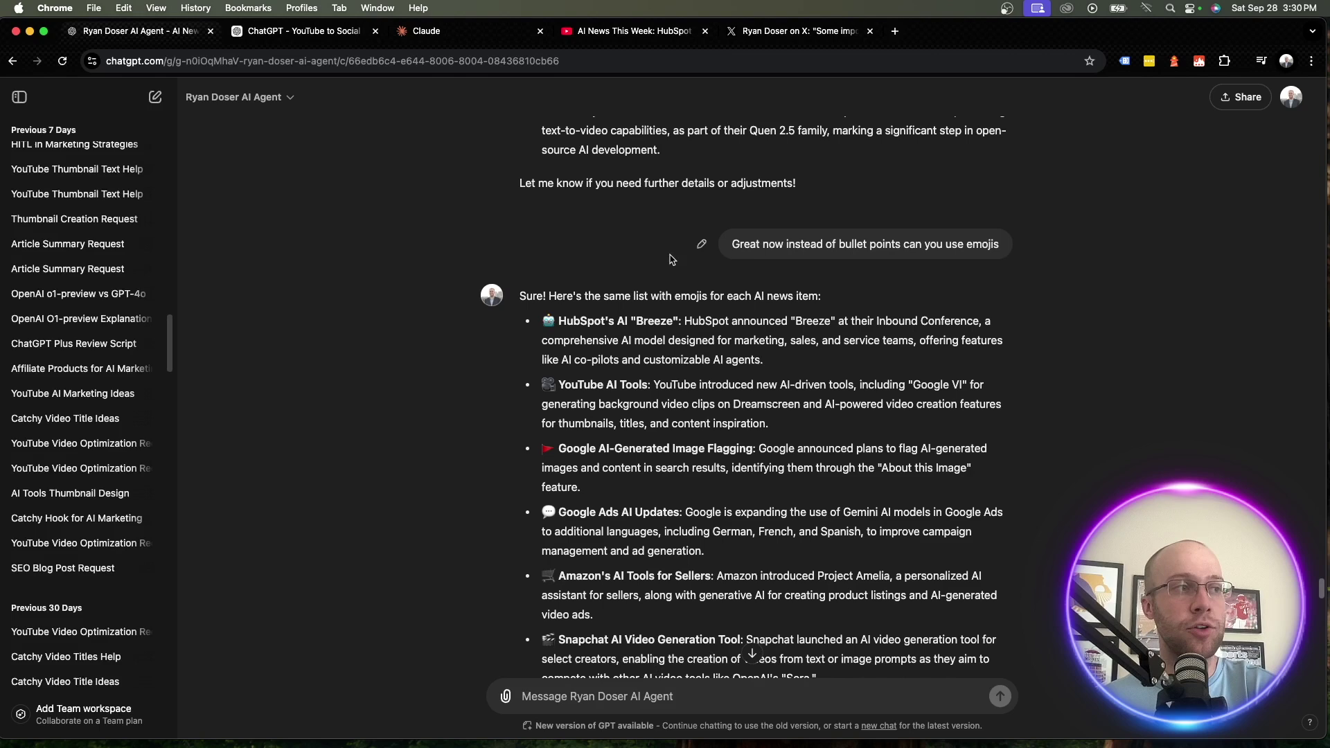
scroll(670, 260, down, 1)
drag(775, 544, 622, 306)
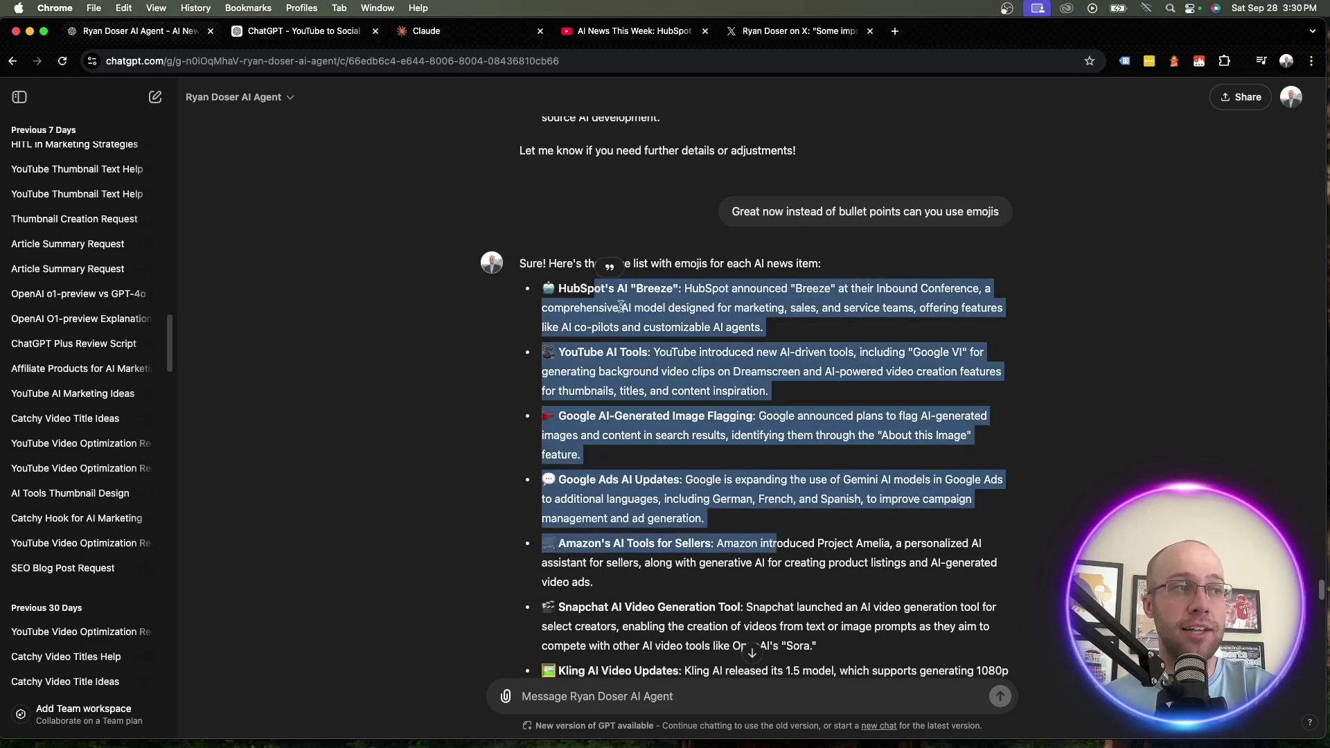
click(622, 306)
drag(781, 543, 580, 327)
click(614, 329)
Step: Review the prompt asking to make each description a little shorter and compare its concise reply with the longer list
scroll(753, 354, down, 4)
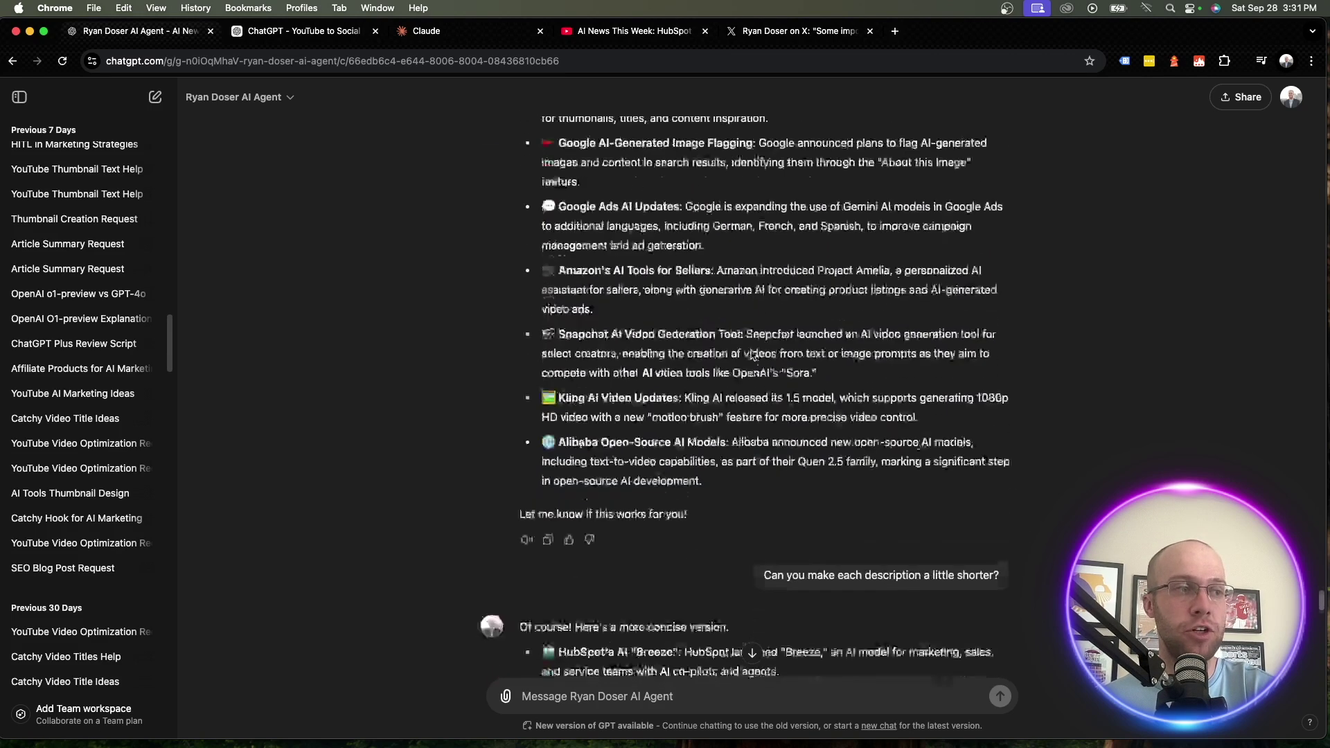
scroll(755, 355, down, 3)
drag(766, 372, 996, 365)
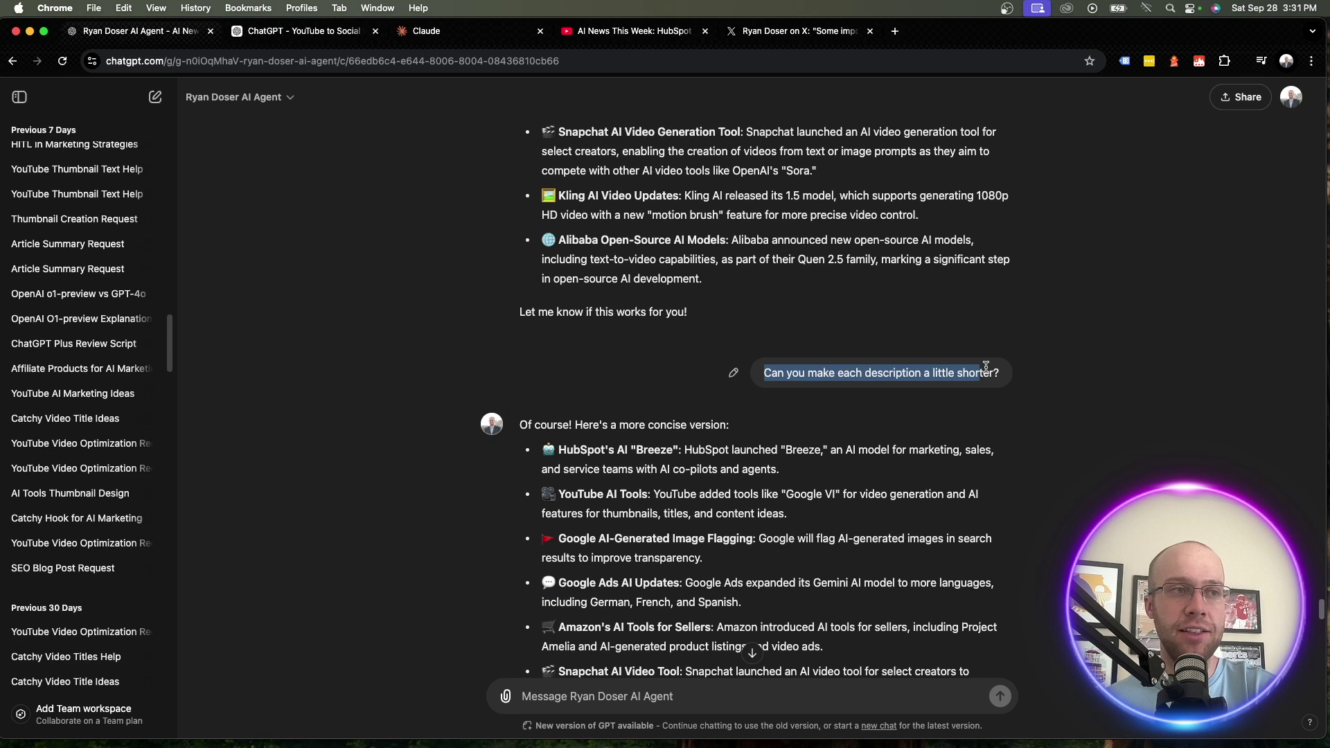
click(1015, 372)
scroll(816, 382, up, 3)
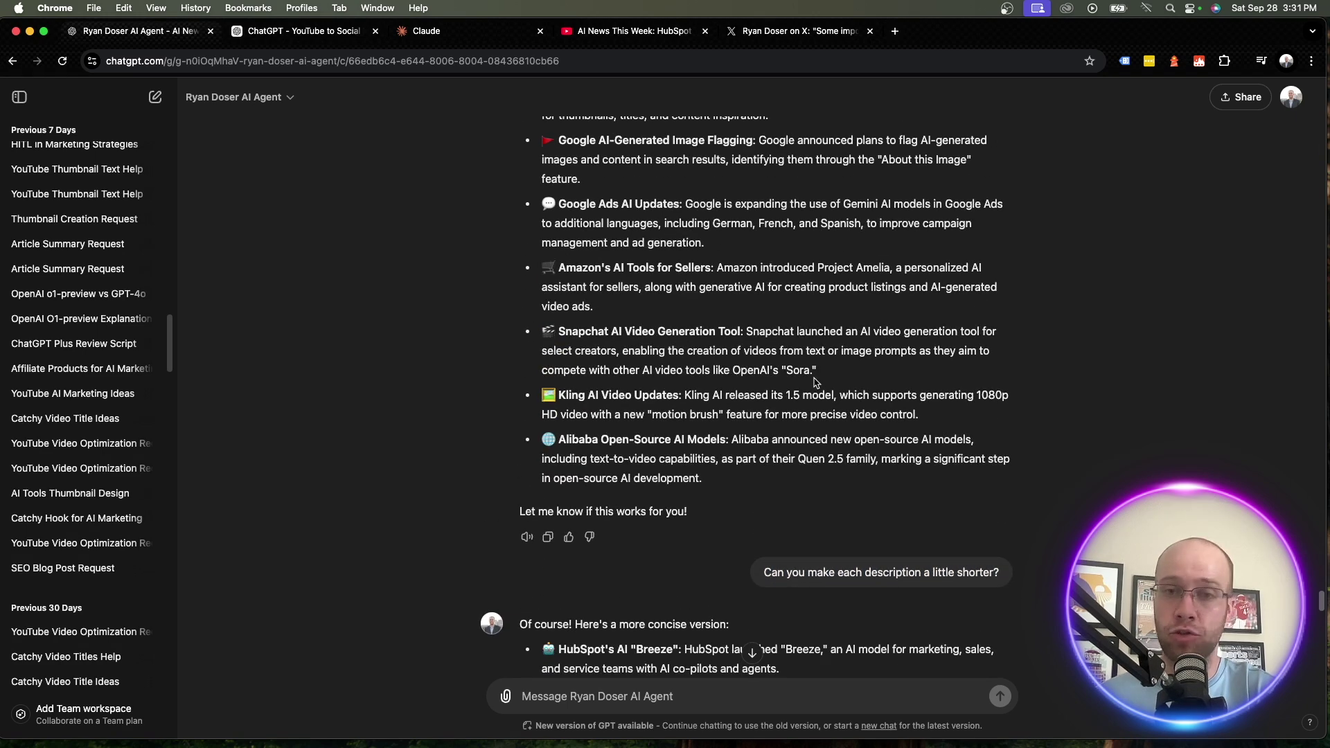
scroll(816, 383, down, 6)
drag(768, 530, 596, 301)
click(595, 301)
Step: Examine the message containing the hand-edited emoji list and compare it with the concise version above it
scroll(793, 436, down, 6)
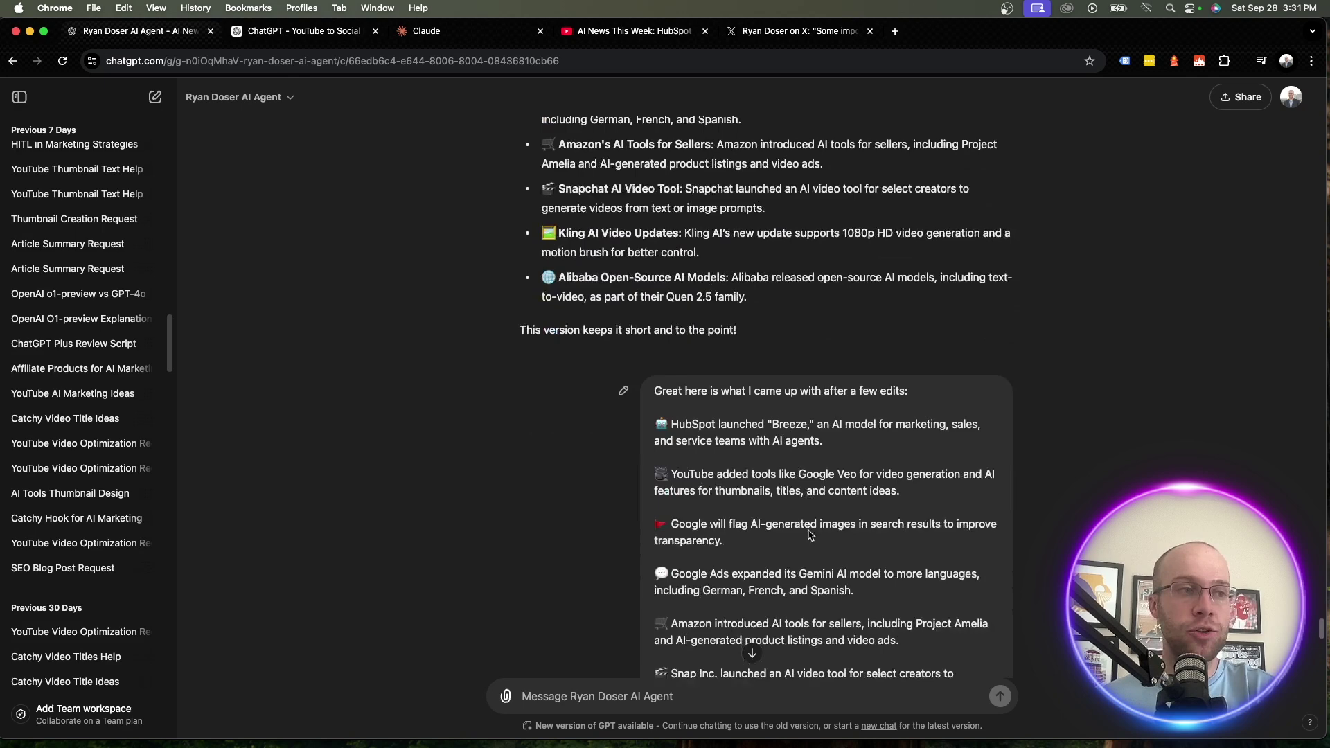
scroll(836, 519, up, 4)
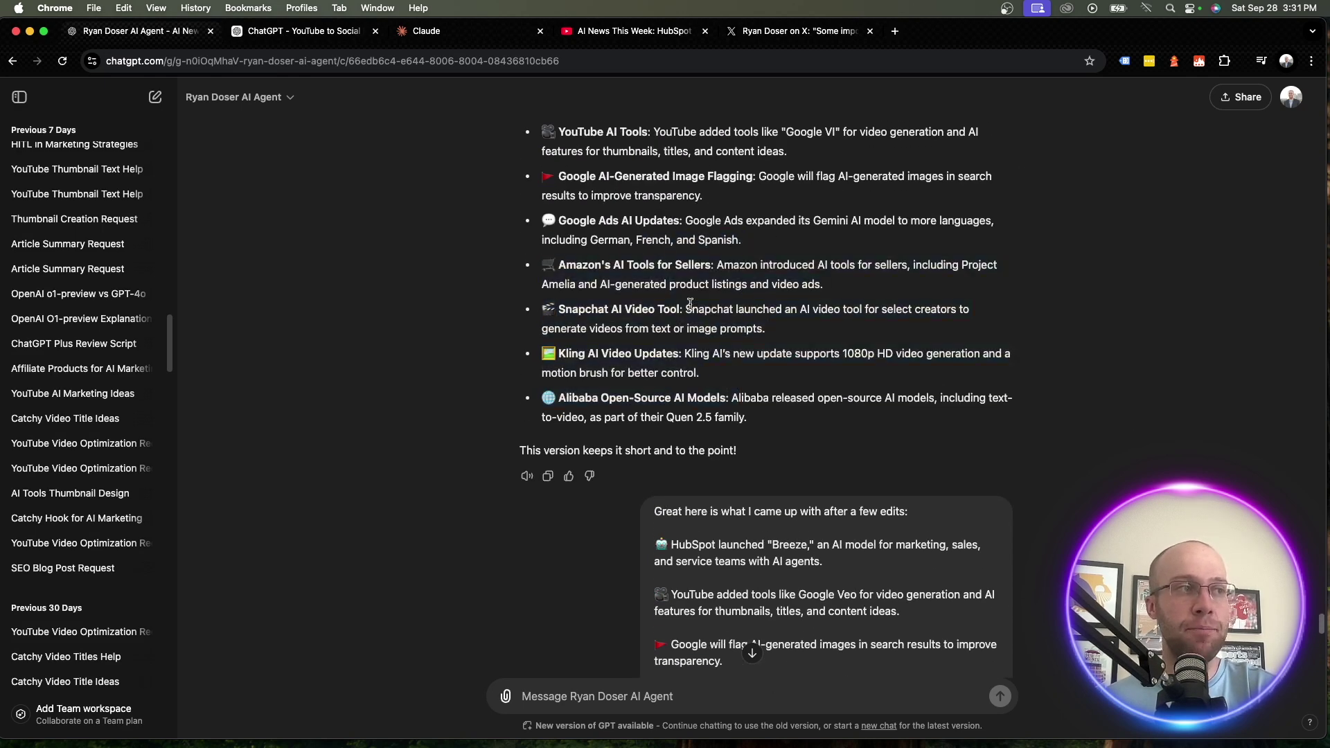
scroll(836, 485, down, 7)
scroll(837, 474, down, 1)
drag(898, 464, 699, 231)
click(699, 232)
scroll(790, 450, up, 4)
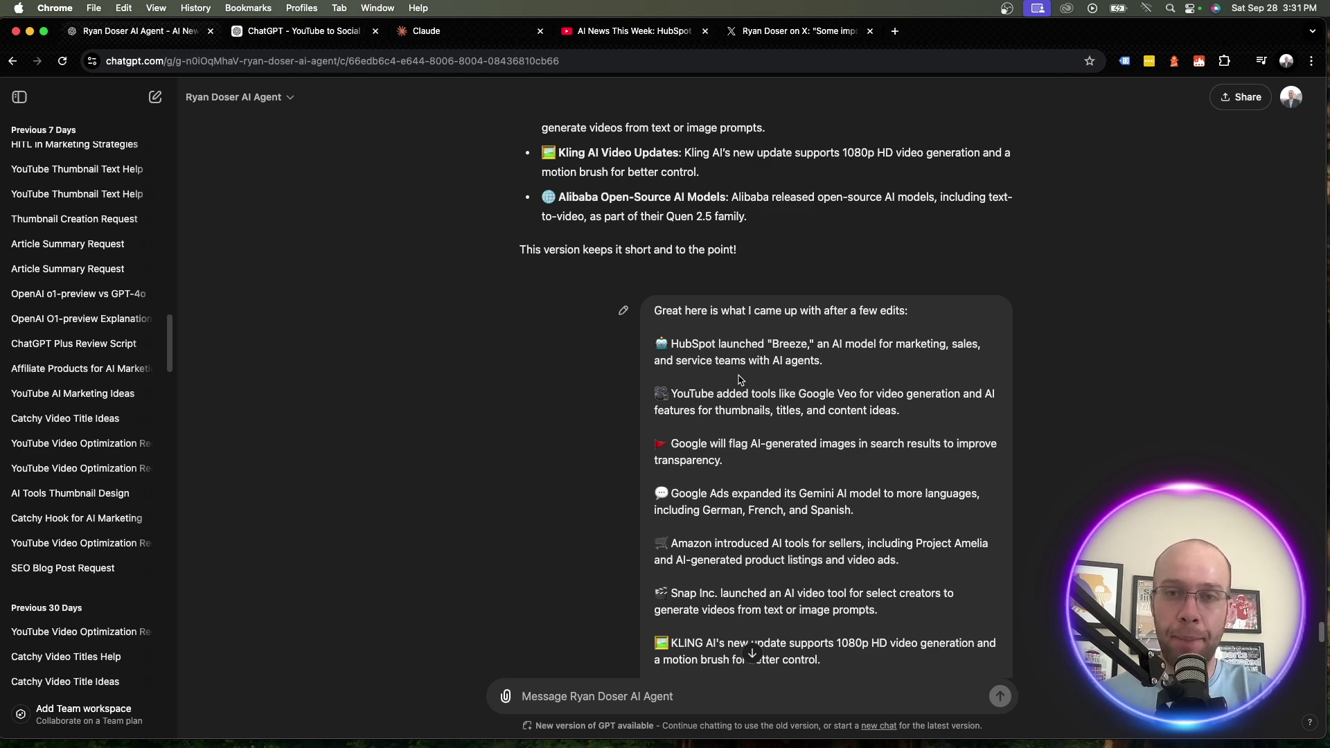
scroll(741, 379, down, 1)
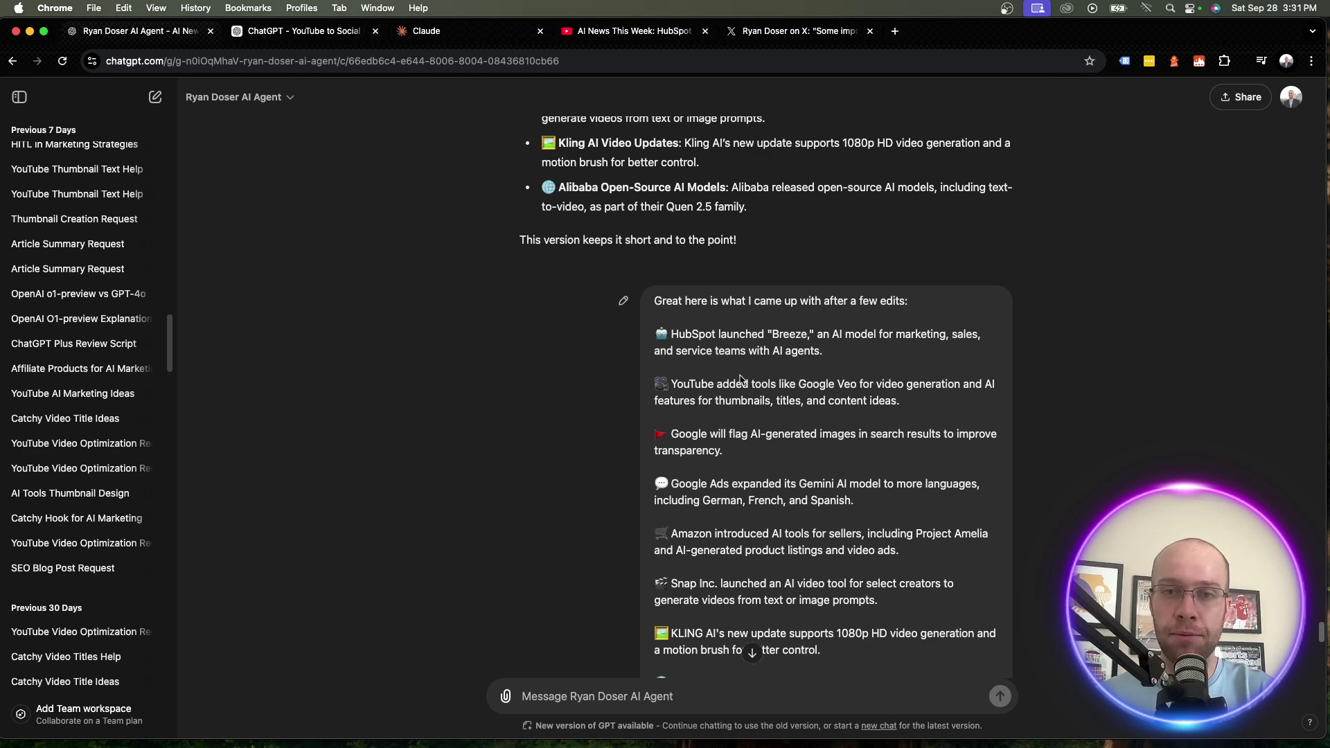
Step: Examine the task below the hand-edited emoji list that asks for a prompt or instructions for a reusable custom GPT
scroll(740, 380, down, 6)
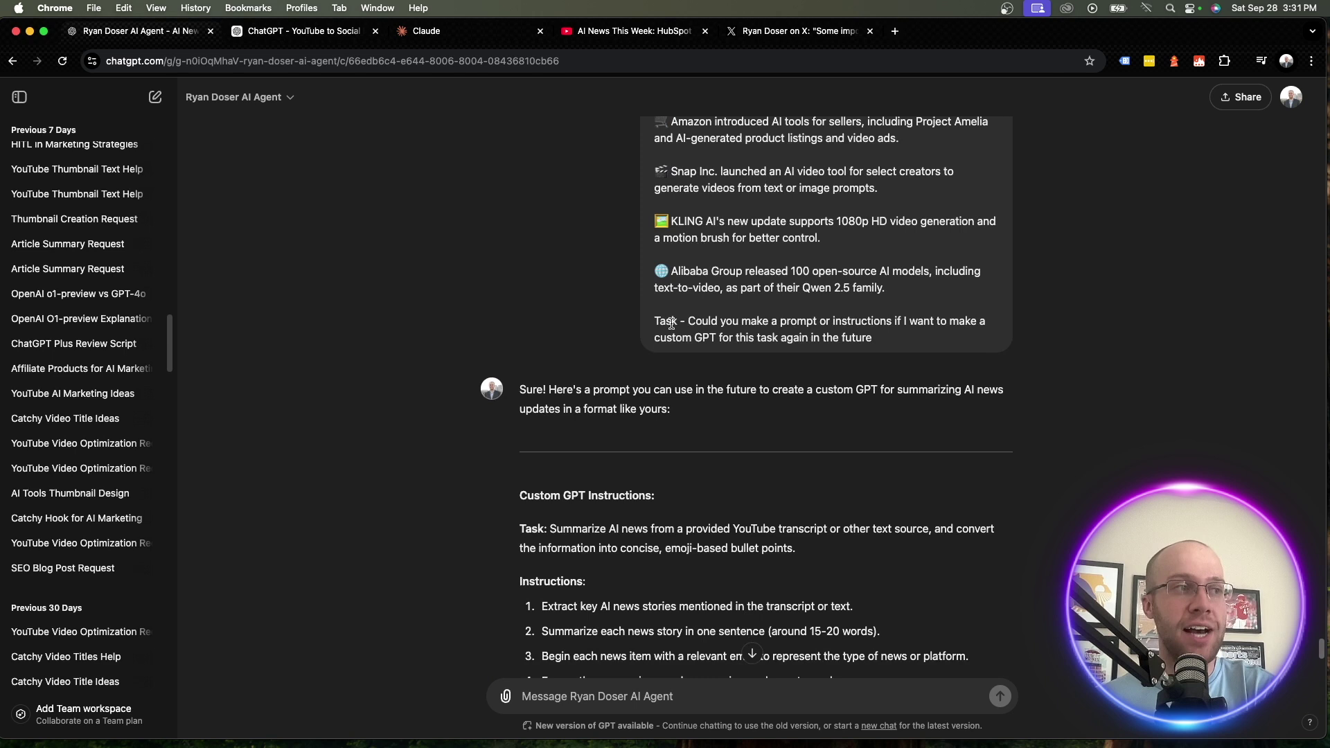
drag(657, 324, 890, 343)
click(891, 343)
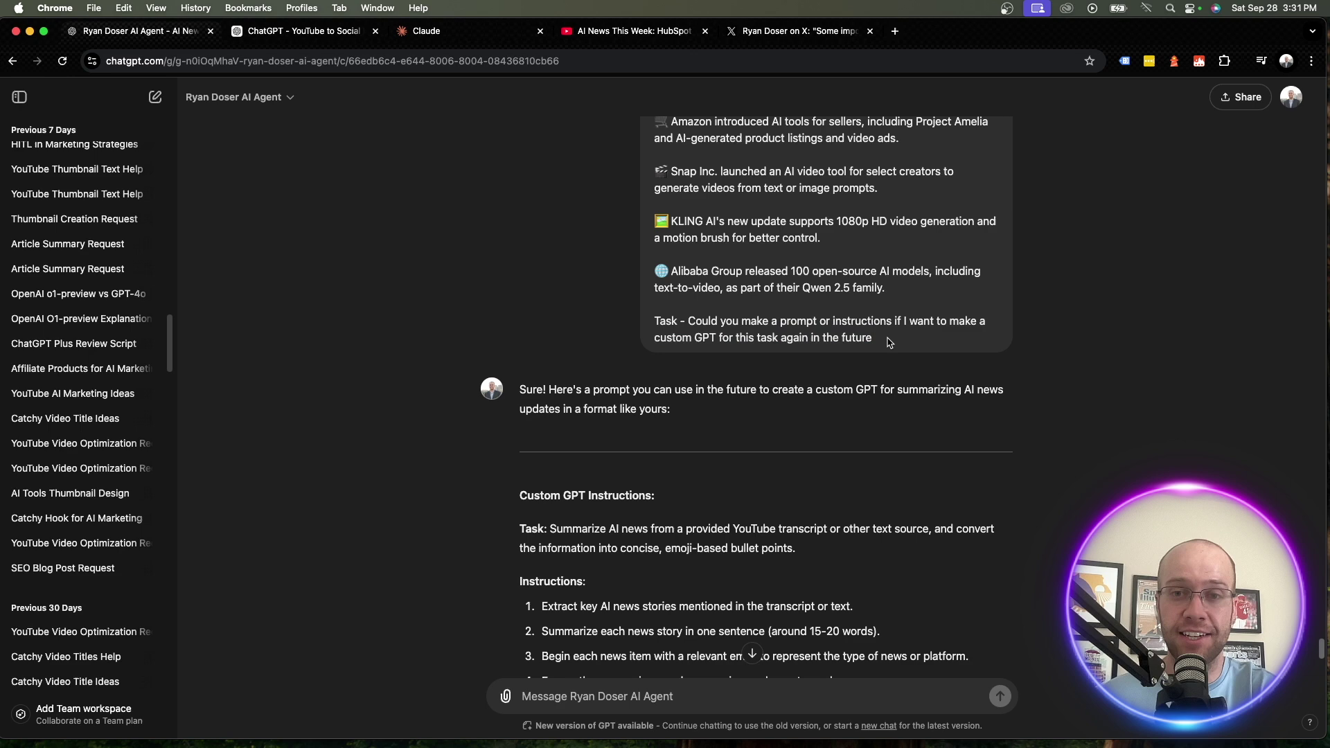
scroll(890, 342, up, 3)
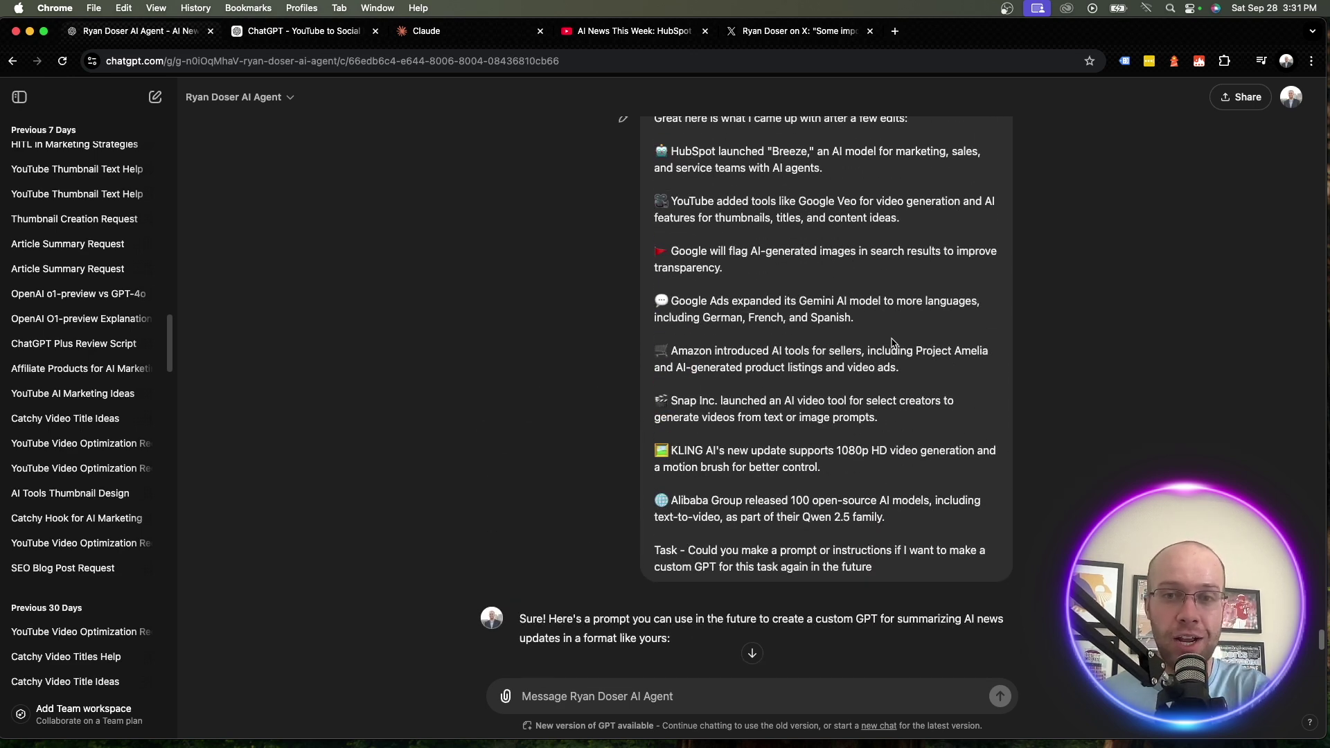
drag(878, 566, 653, 389)
scroll(850, 343, up, 5)
scroll(823, 283, down, 6)
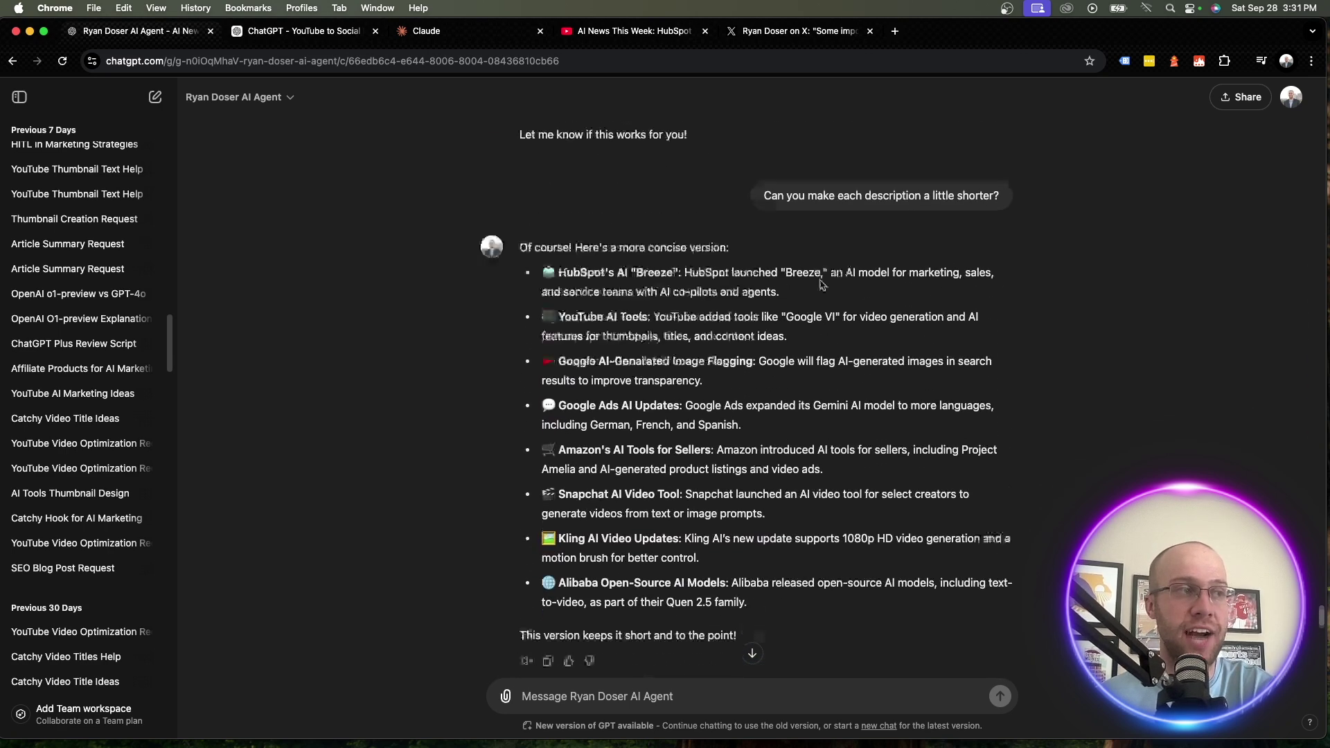
click(841, 437)
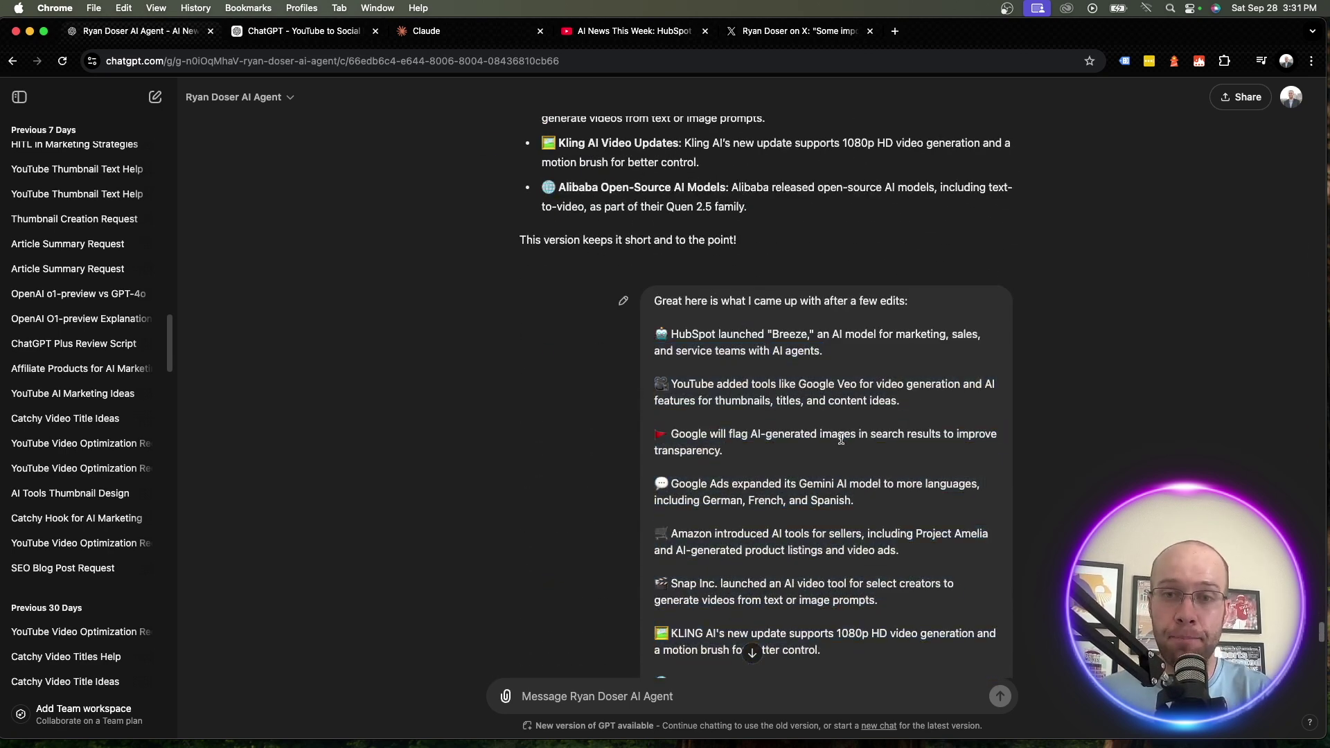
scroll(842, 438, down, 6)
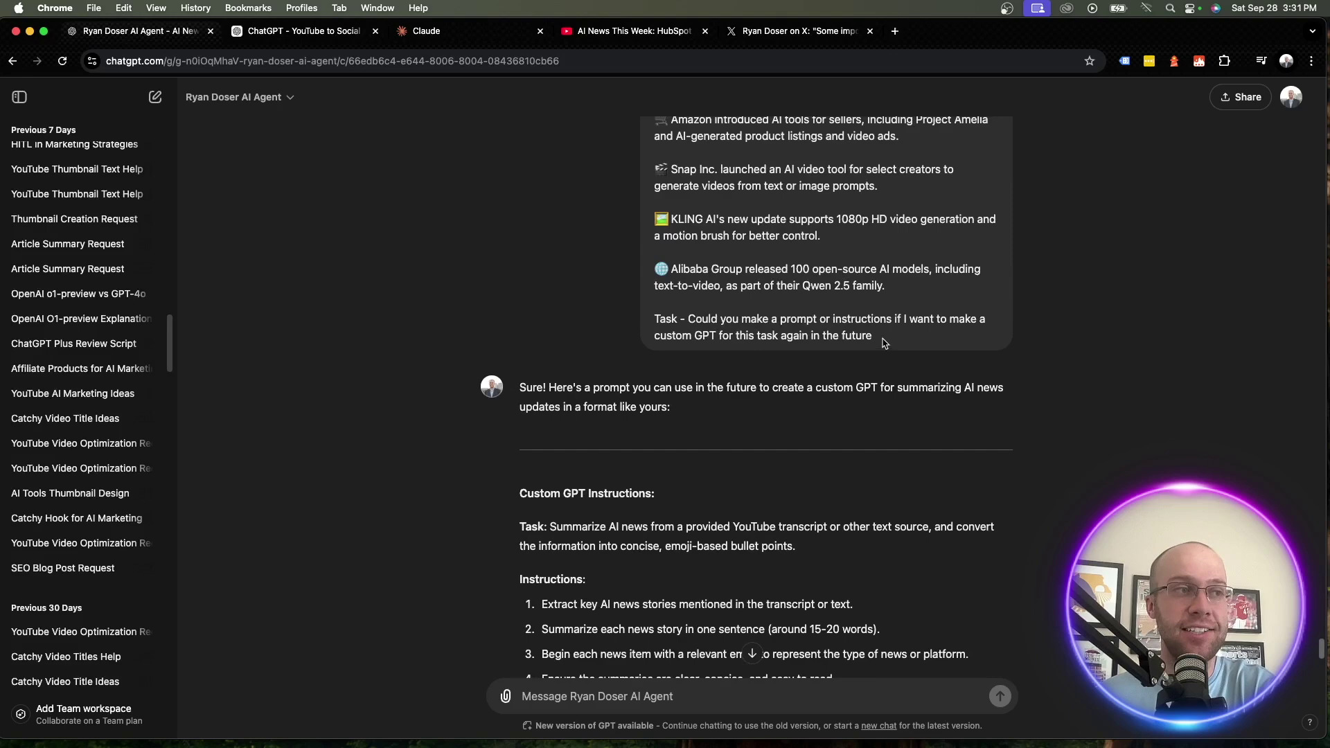
drag(885, 338, 704, 313)
click(704, 313)
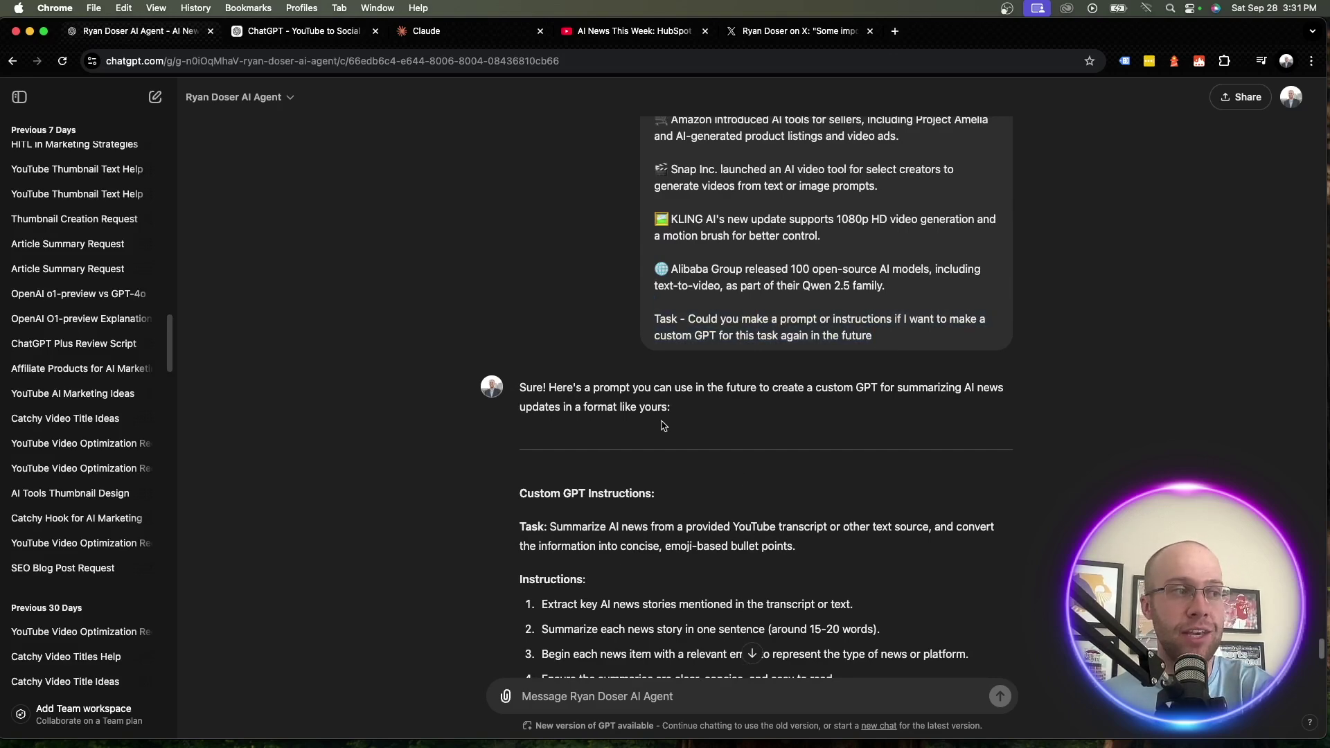
Step: Review the task statement and the numbered rules in the reply's custom GPT instructions
scroll(547, 387, down, 3)
scroll(524, 277, down, 1)
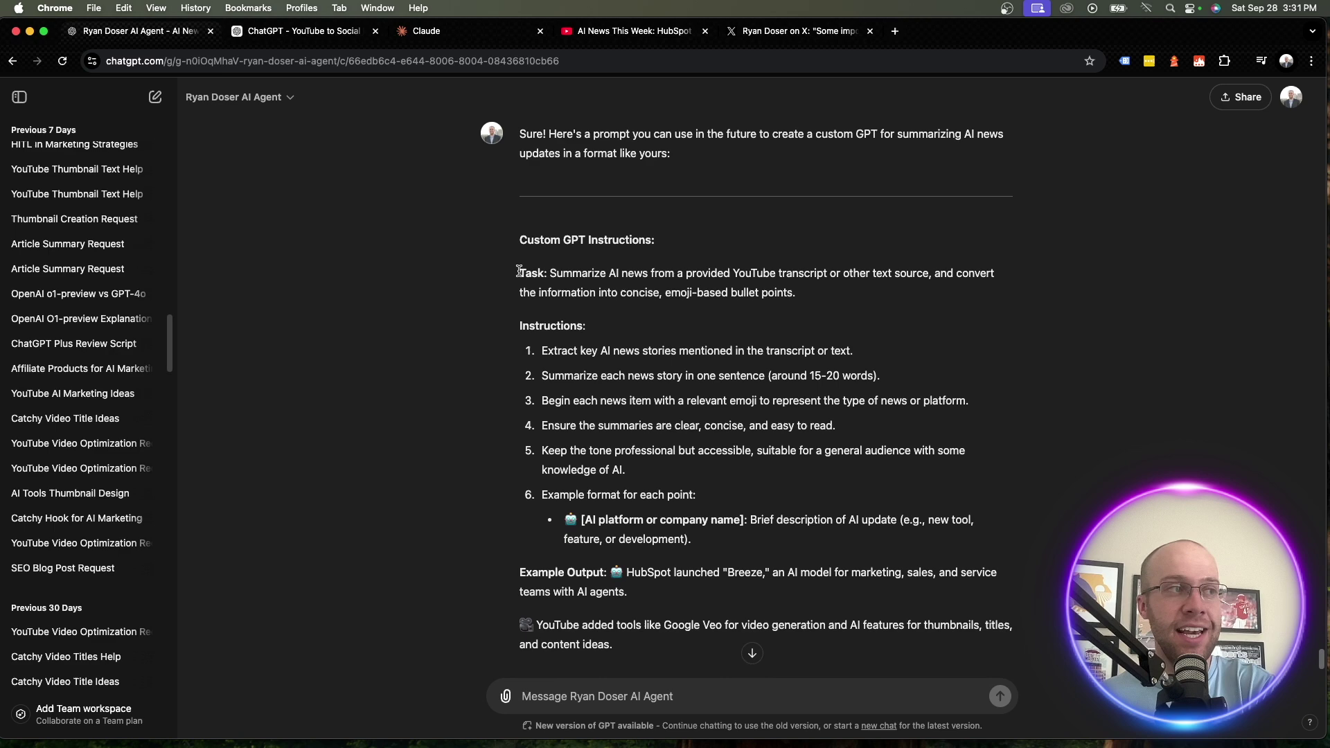
scroll(569, 272, down, 1)
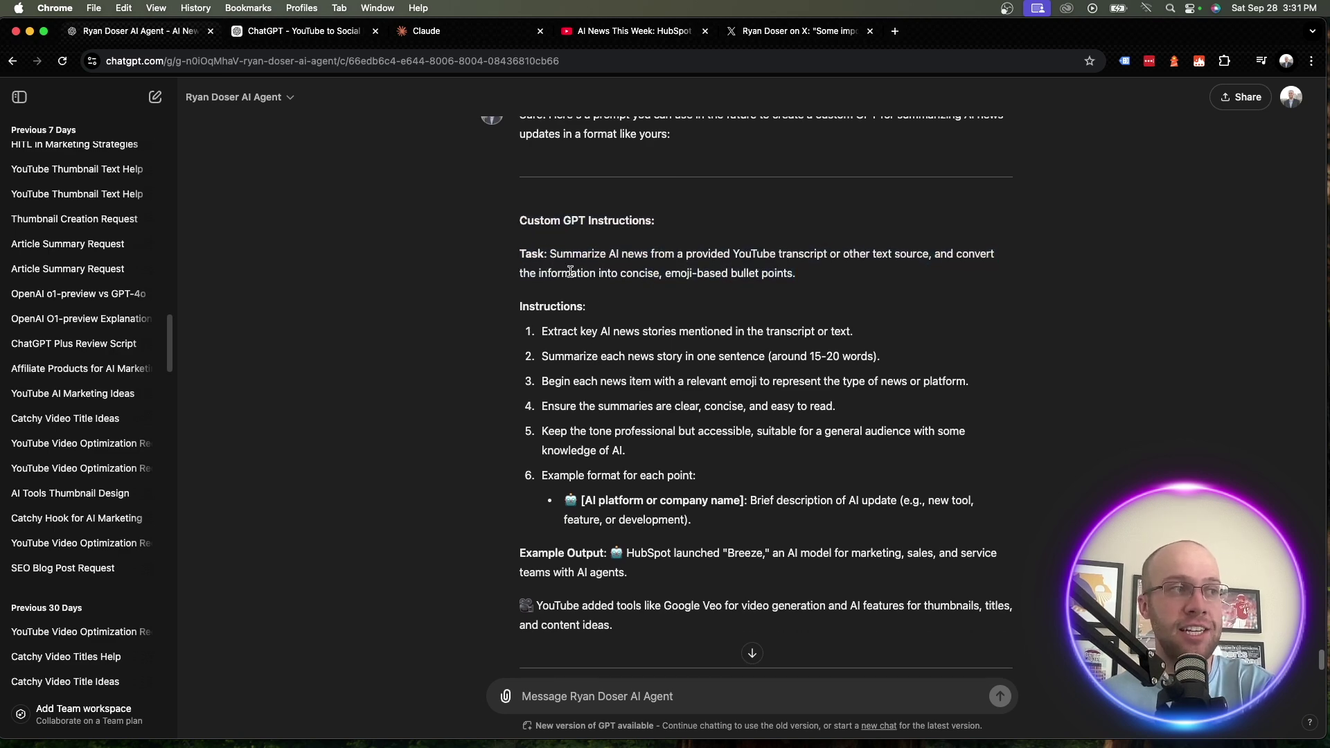
drag(531, 254, 738, 256)
click(696, 261)
scroll(695, 262, down, 1)
drag(546, 267, 698, 355)
click(699, 356)
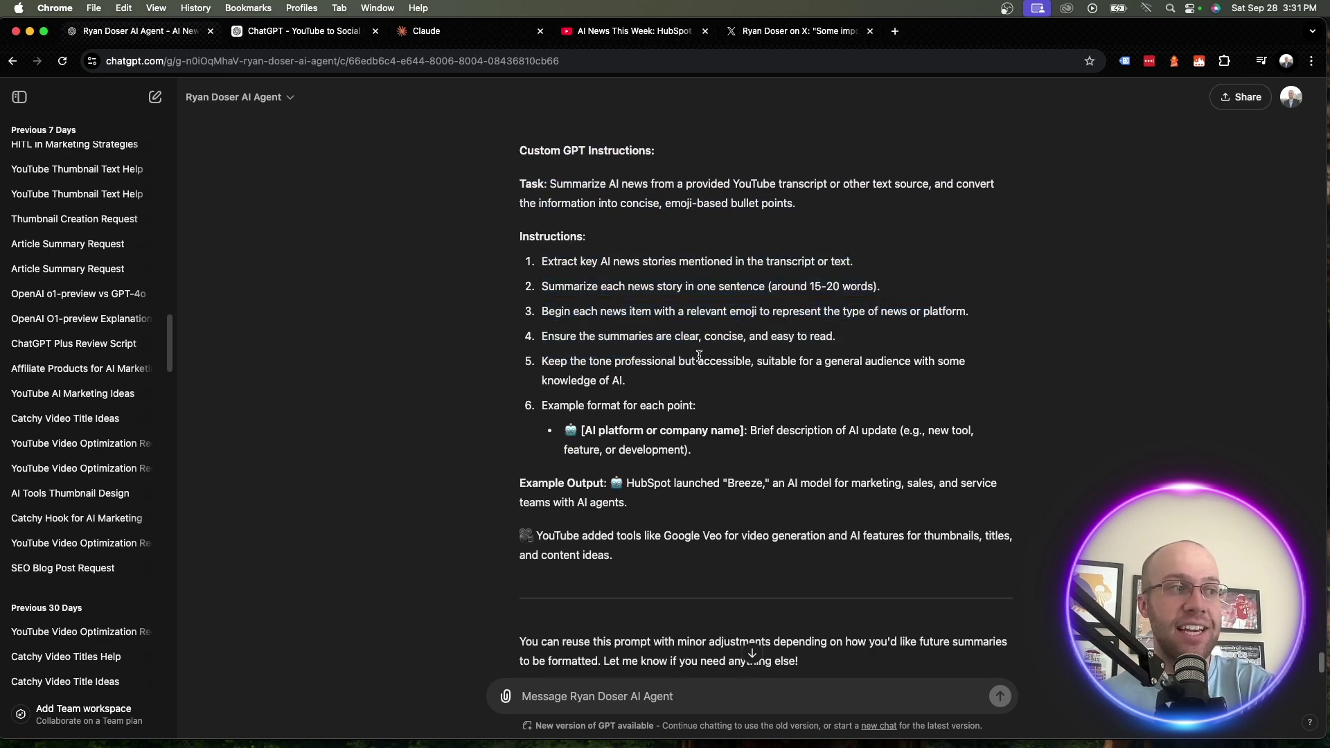
Step: Examine the example format and the Example Output section of the custom GPT instructions
scroll(699, 356, down, 2)
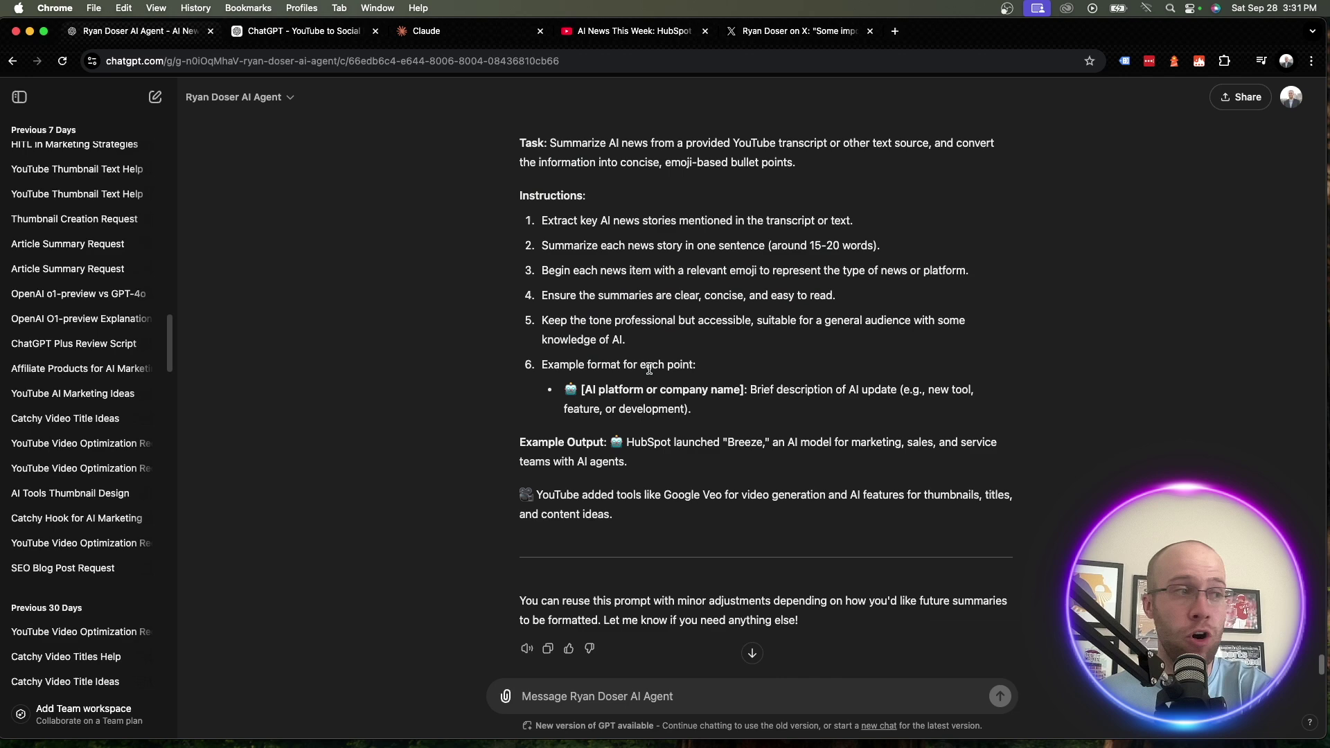
mouse_move(519, 445)
mouse_down()
mouse_move(610, 447)
mouse_move(555, 465)
mouse_move(534, 443)
mouse_up()
click(631, 458)
scroll(632, 478, down, 1)
click(539, 439)
scroll(698, 508, up, 1)
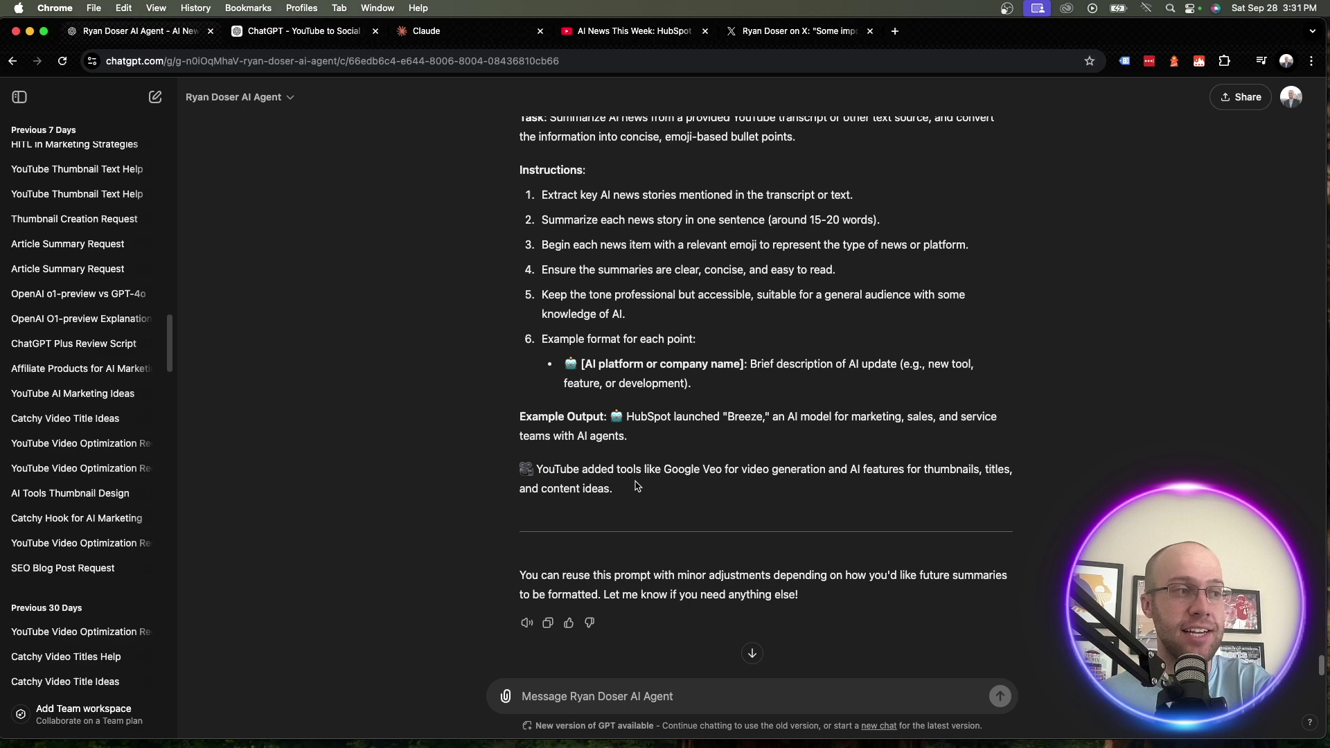
Step: Select the full custom GPT instructions text, start a new GPT and open its Instructions for manual entry in the configuration view
drag(638, 486, 522, 324)
click(1292, 102)
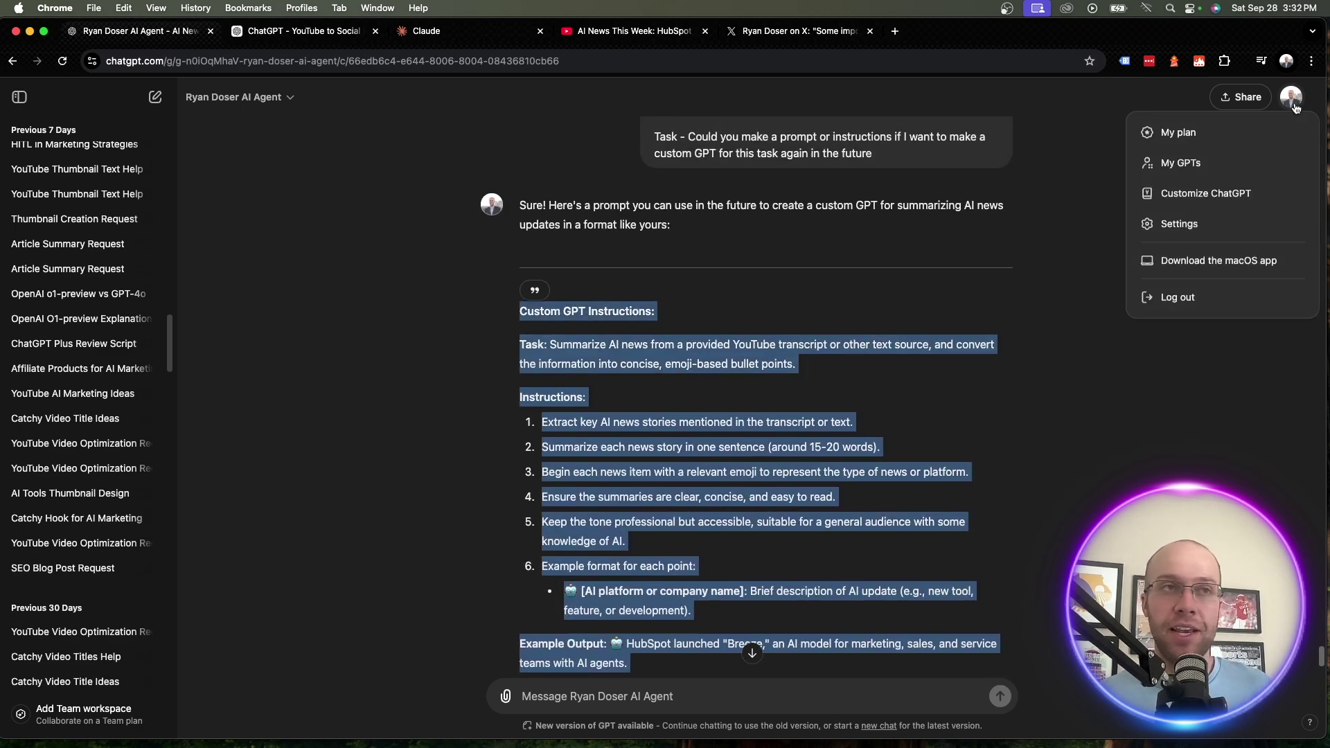
click(1181, 163)
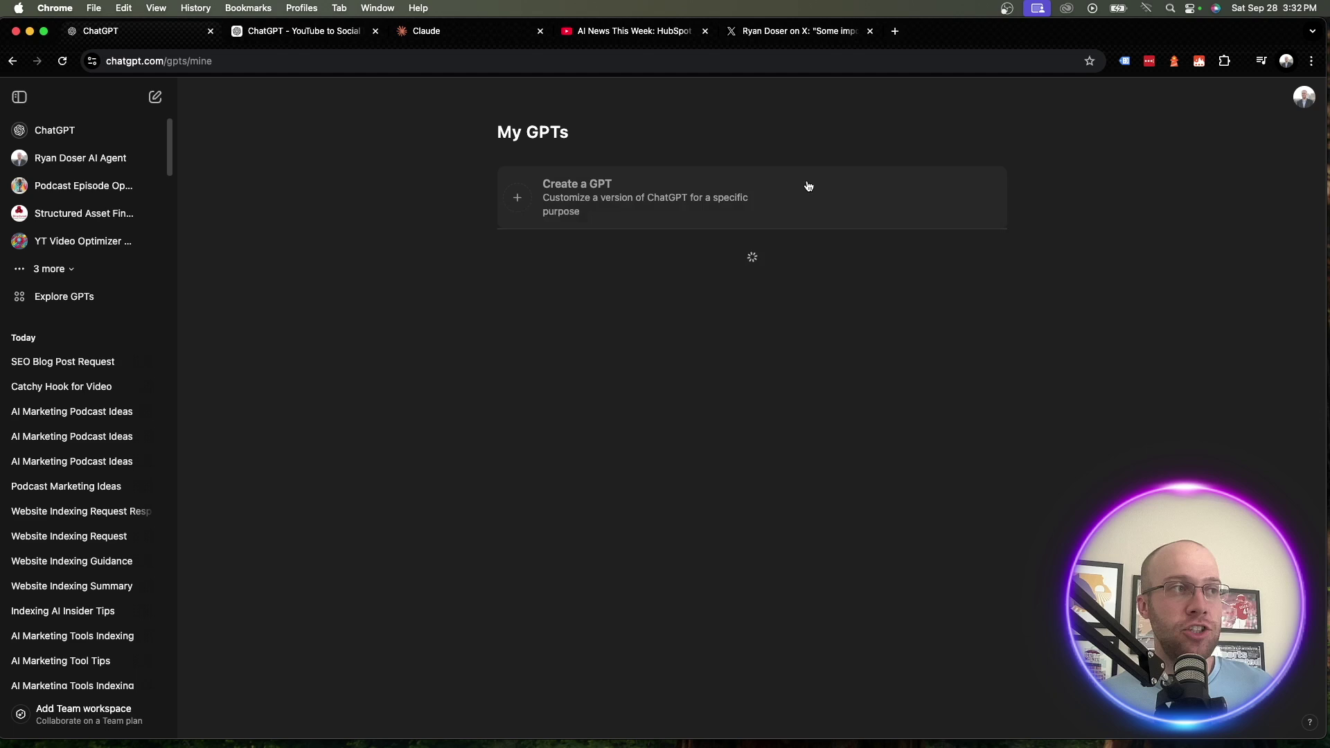
click(574, 183)
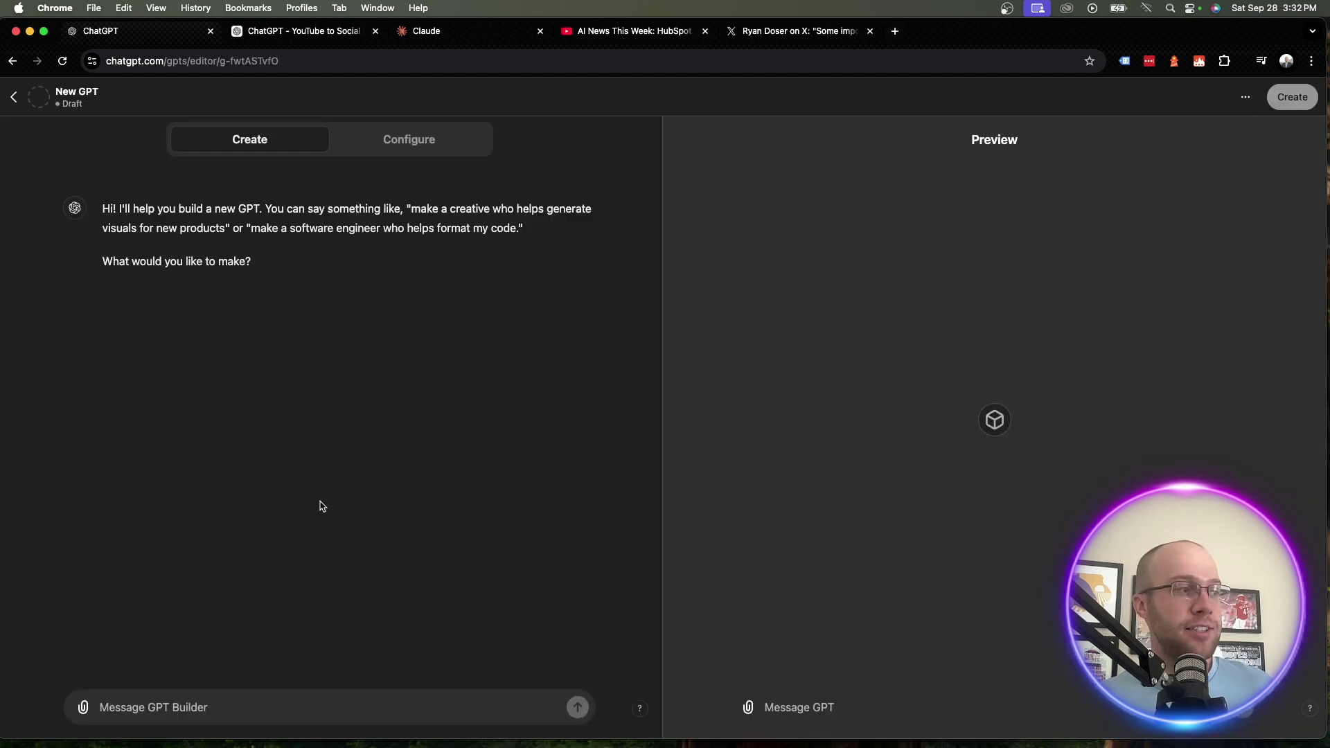
click(382, 150)
click(199, 426)
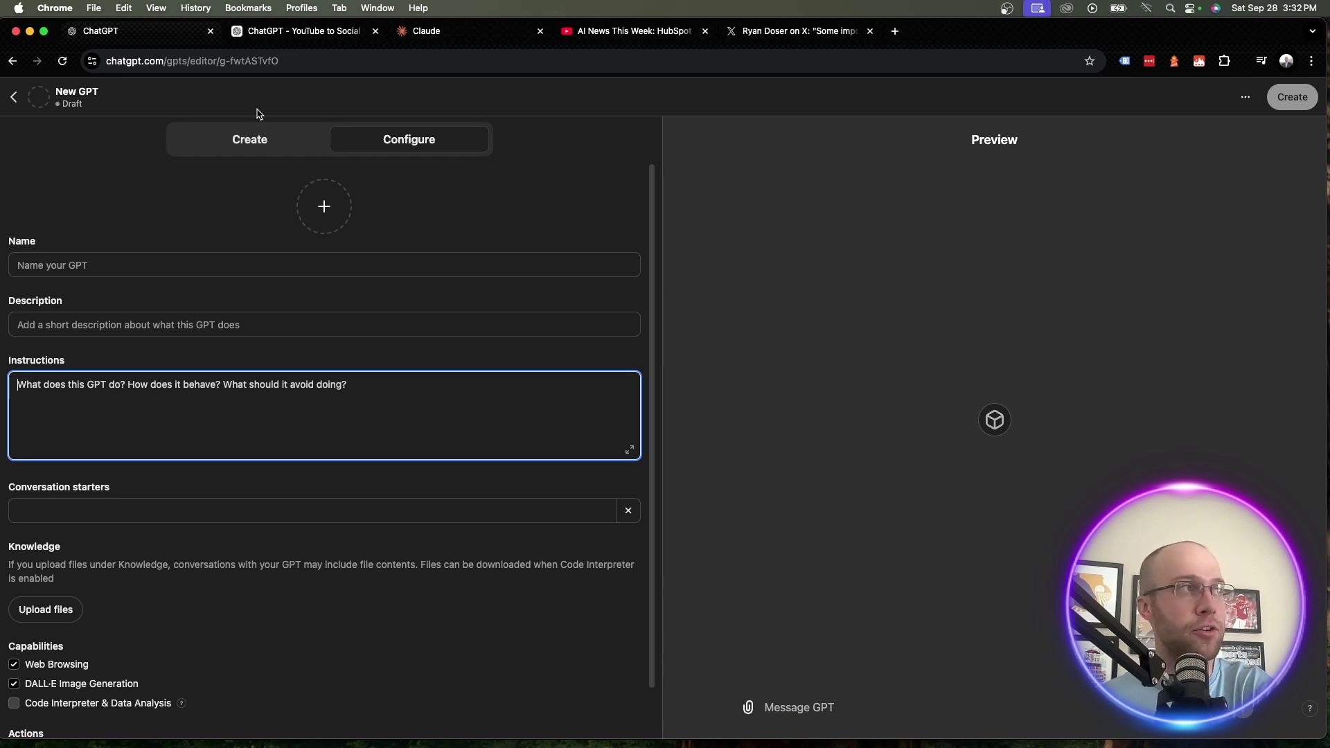
Step: Switch to the YouTube to Social Media Post GPT and send its conversation starter for repurposing a YouTube video transcript into a social media post
click(303, 33)
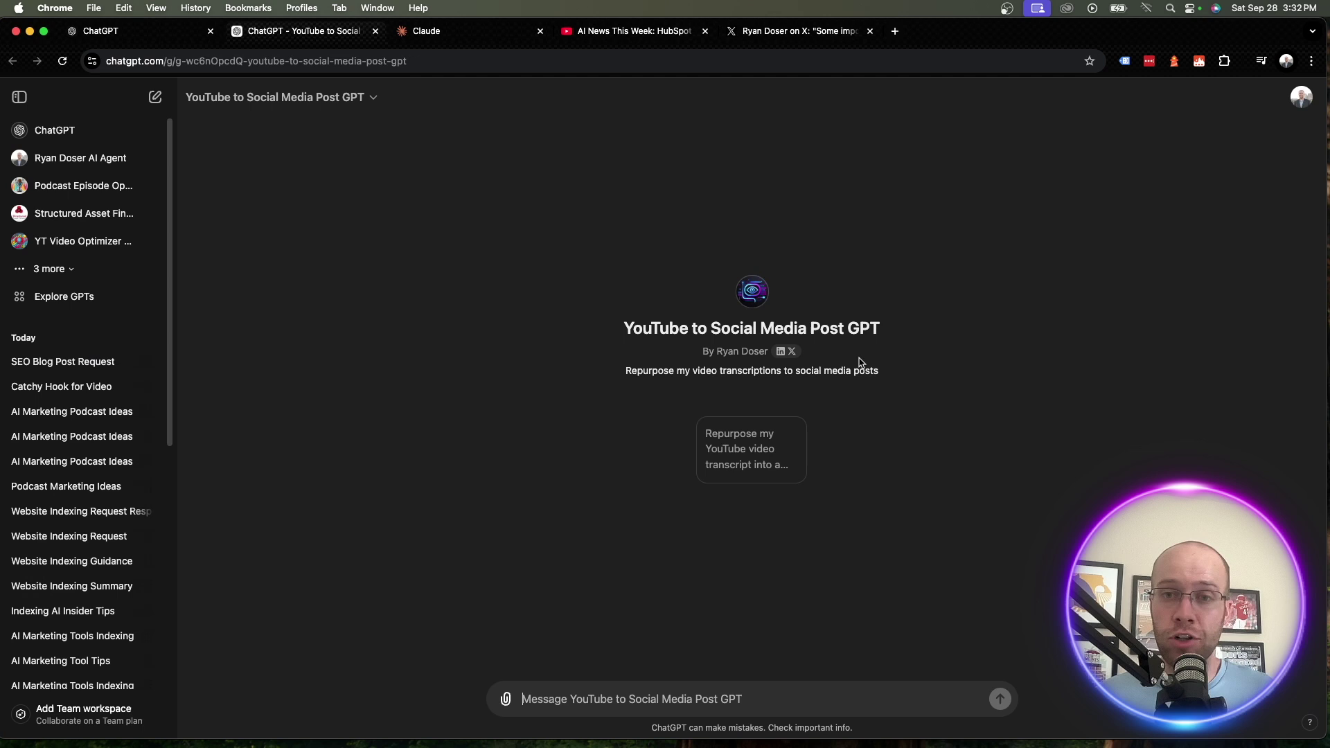
drag(615, 331, 918, 326)
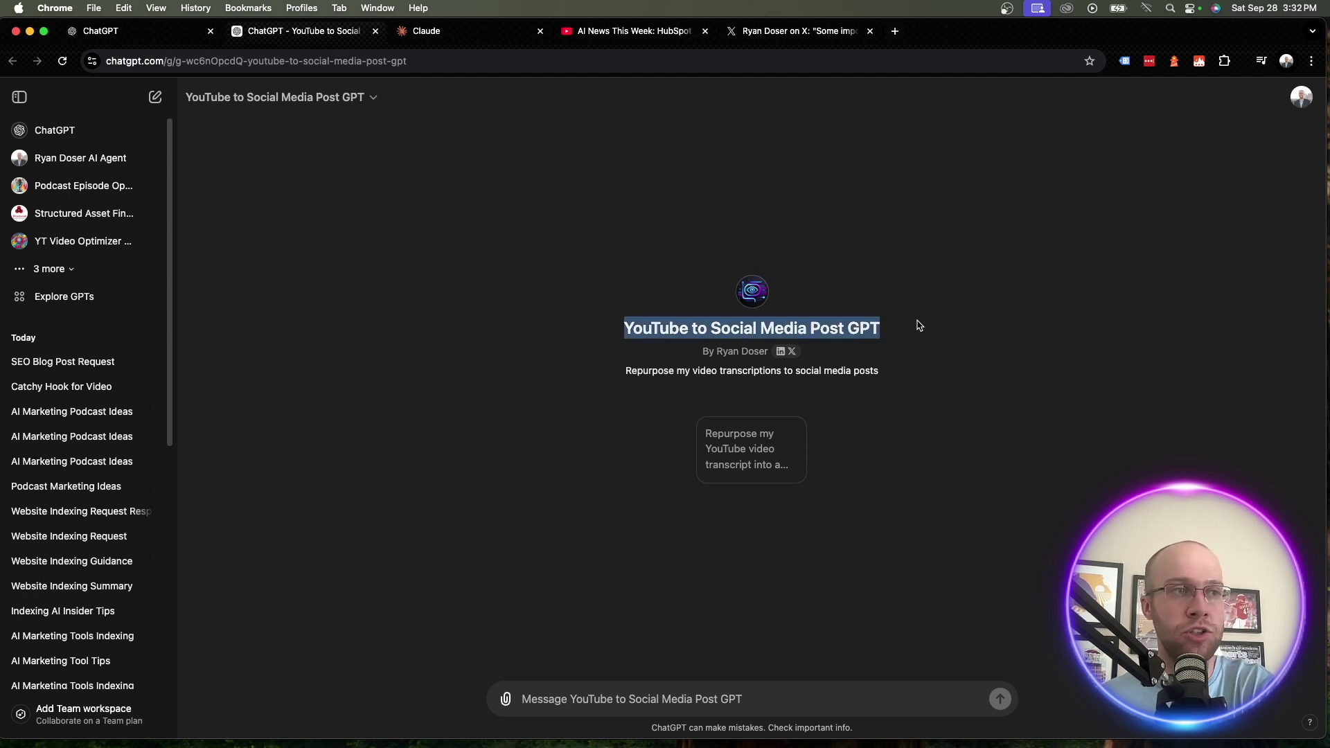
click(917, 345)
click(783, 471)
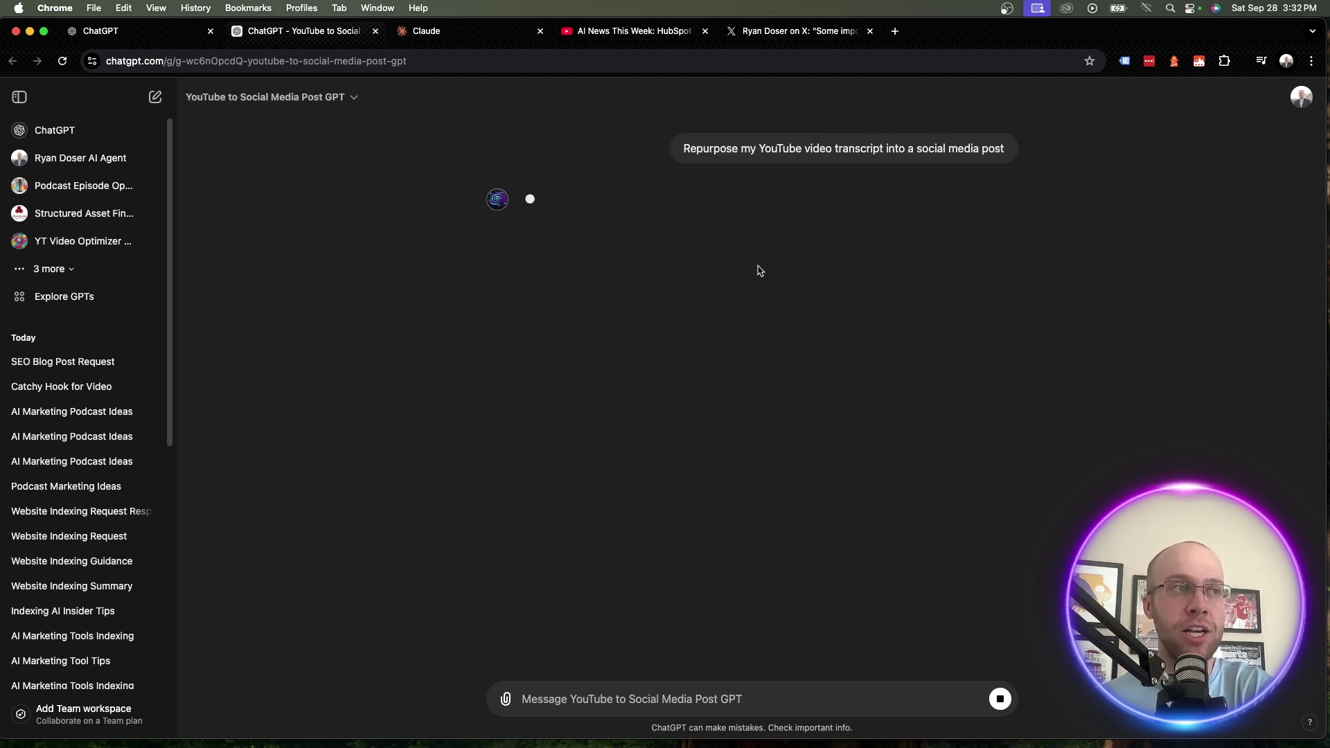
drag(708, 148, 908, 148)
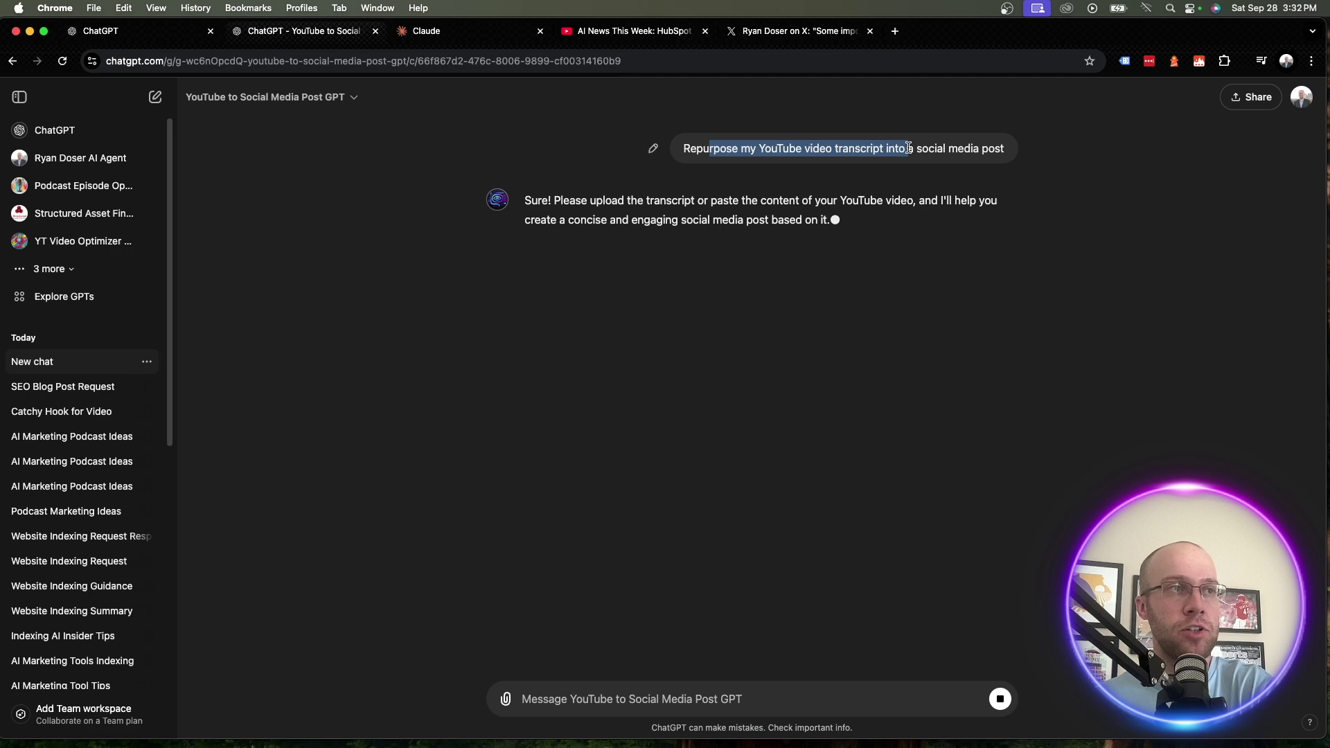
click(909, 148)
Step: Switch to the YouTube video "AI News This Week: HubSpot Breeze & Big AI Video Updates!", expand its description and show the transcript
click(633, 34)
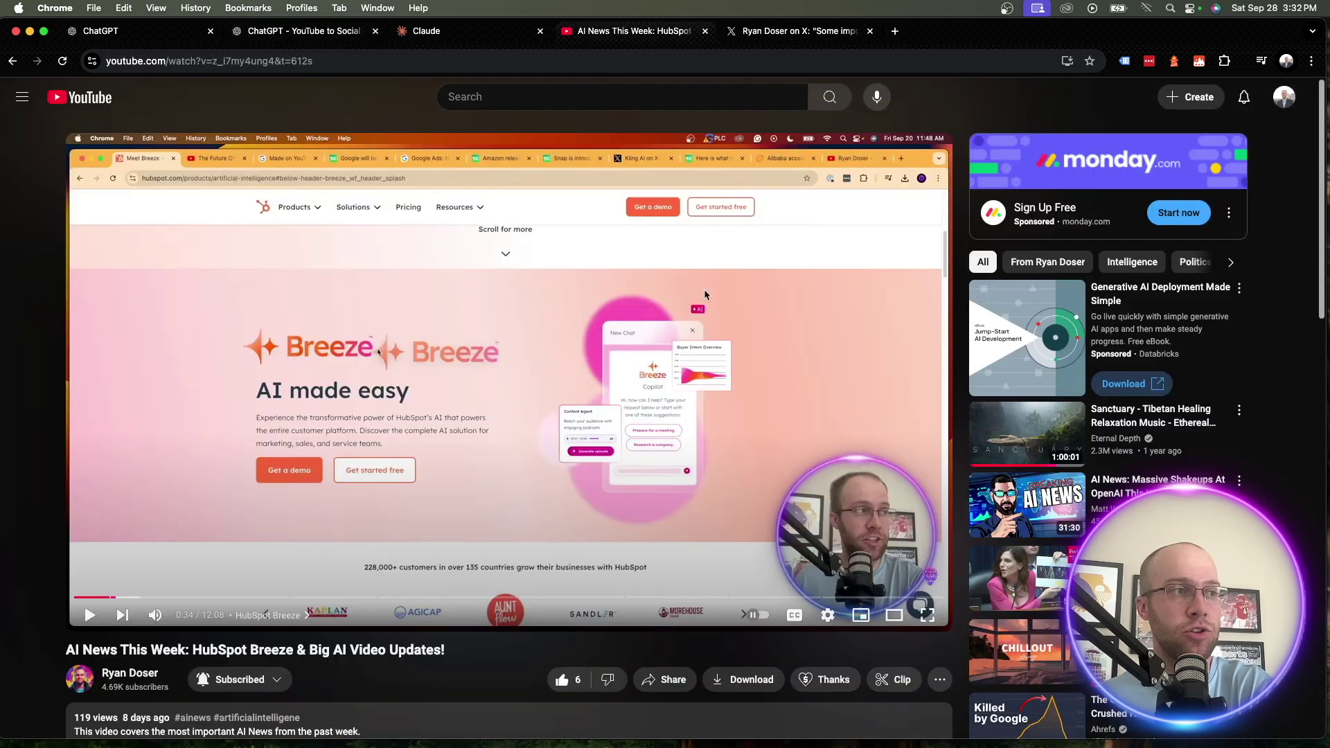
click(939, 680)
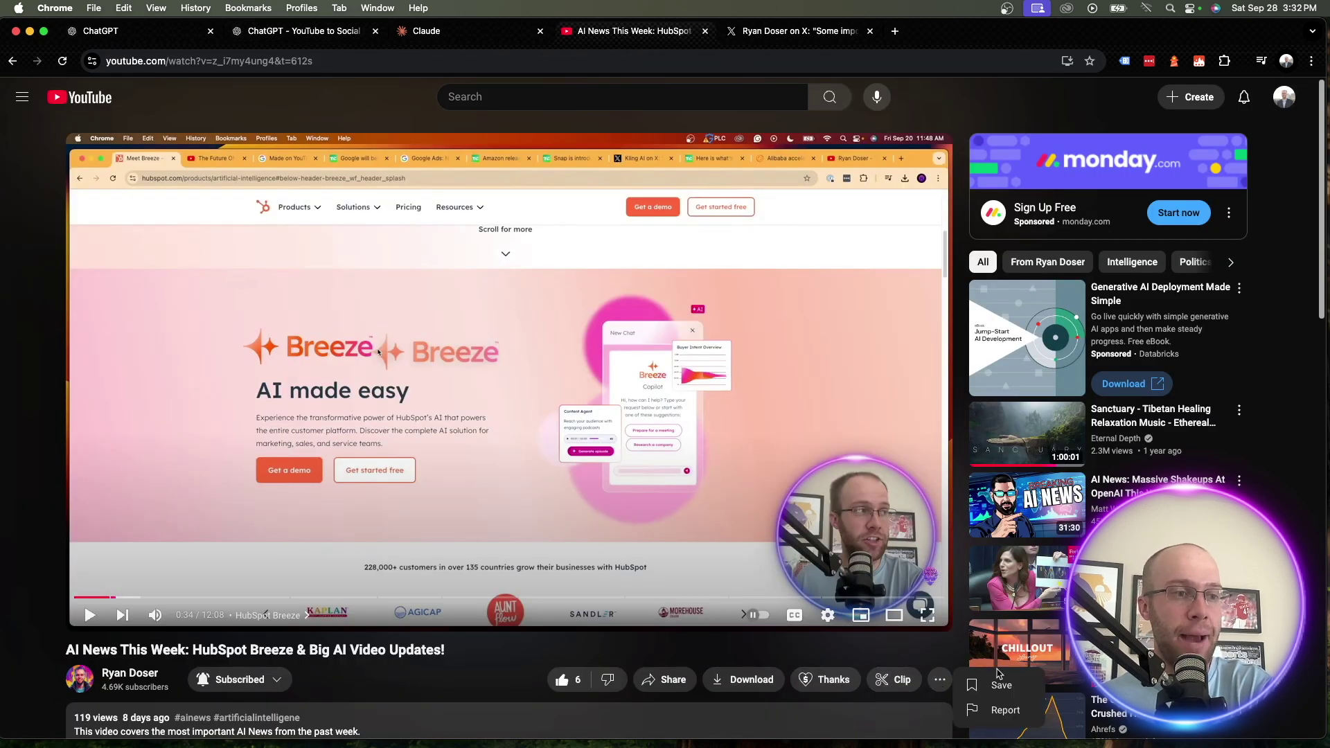
click(665, 679)
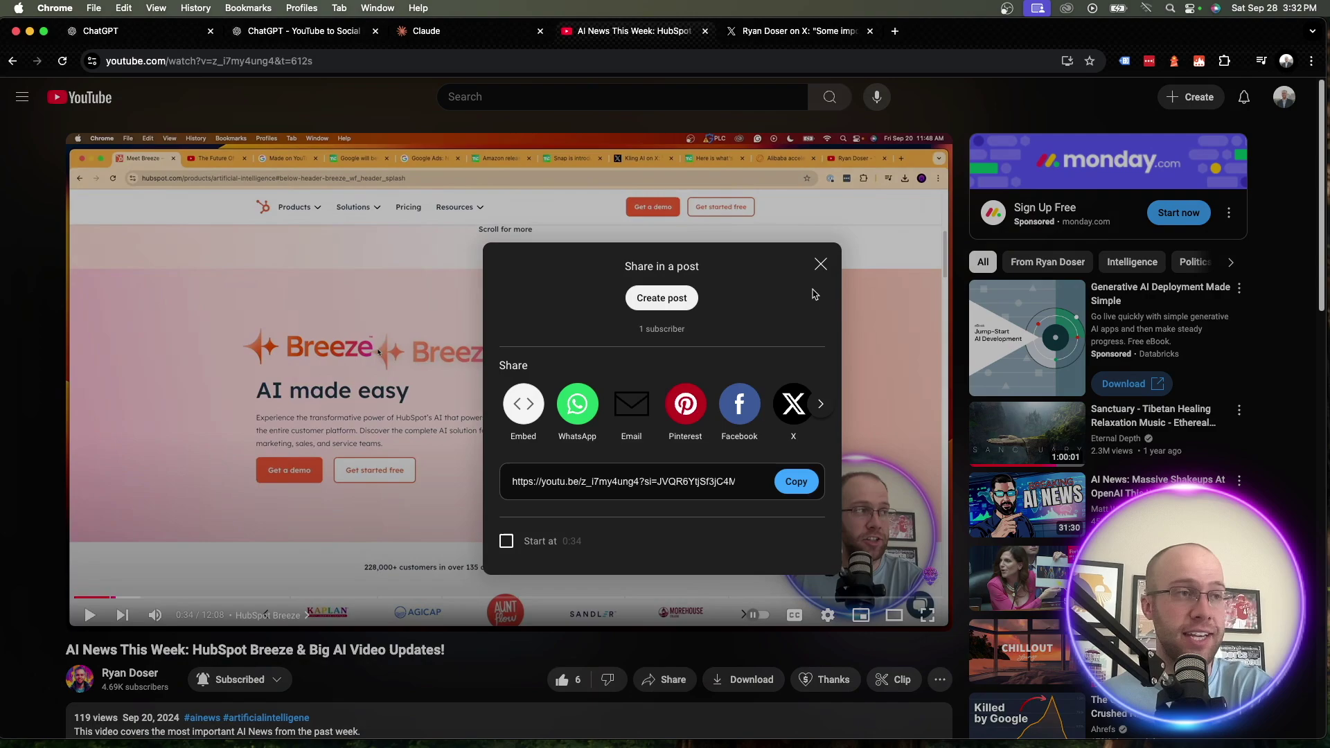
click(820, 264)
scroll(700, 434, down, 5)
click(700, 434)
scroll(339, 402, down, 5)
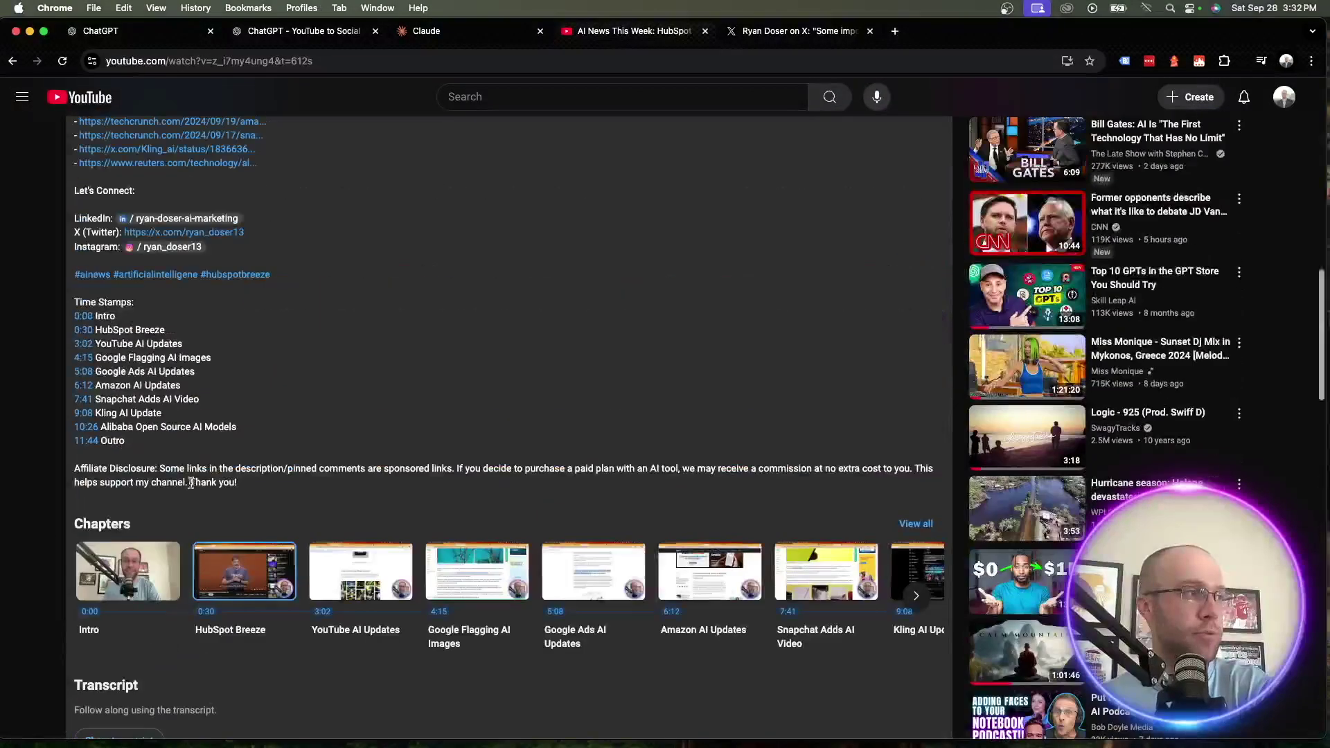
scroll(192, 483, down, 10)
scroll(169, 415, up, 2)
click(113, 291)
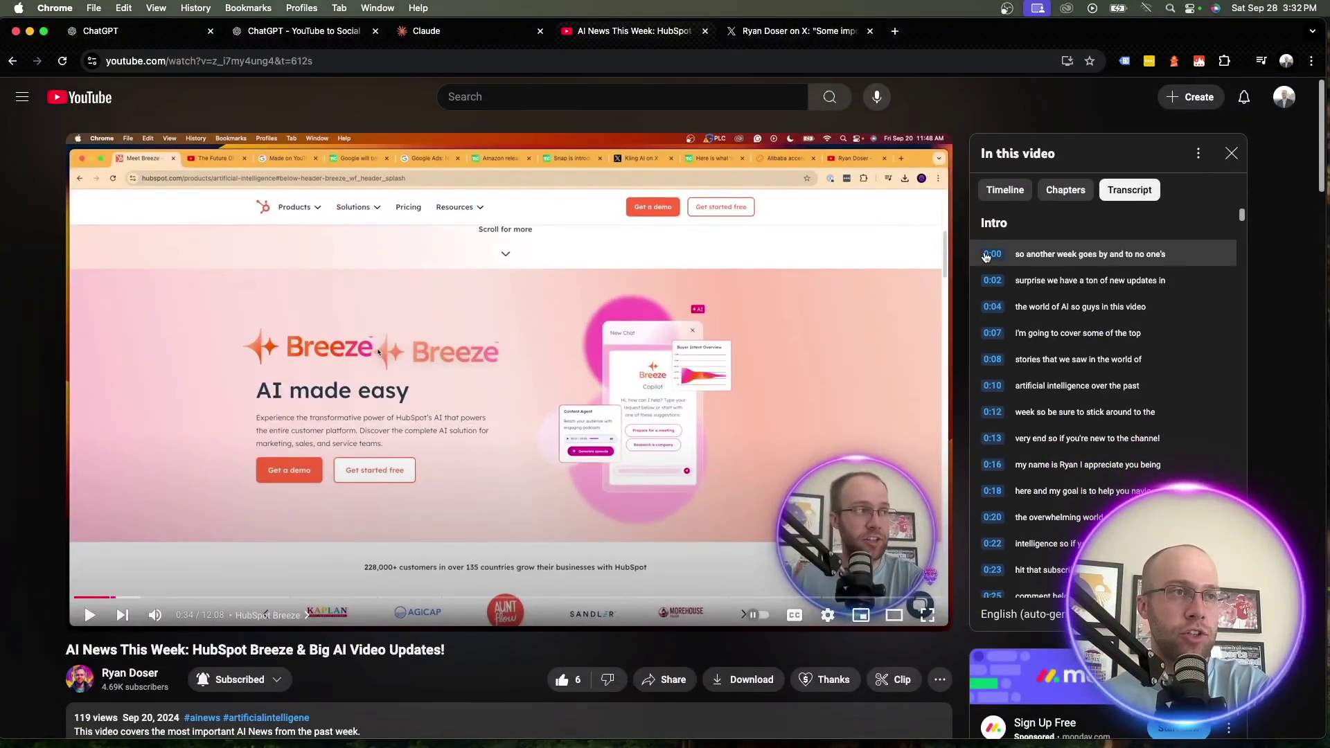
Step: Select and copy the video's entire timestamped transcript, from the intro through the outro
scroll(1129, 416, down, 20)
drag(985, 255, 1111, 463)
scroll(1132, 430, down, 20)
scroll(1138, 479, up, 7)
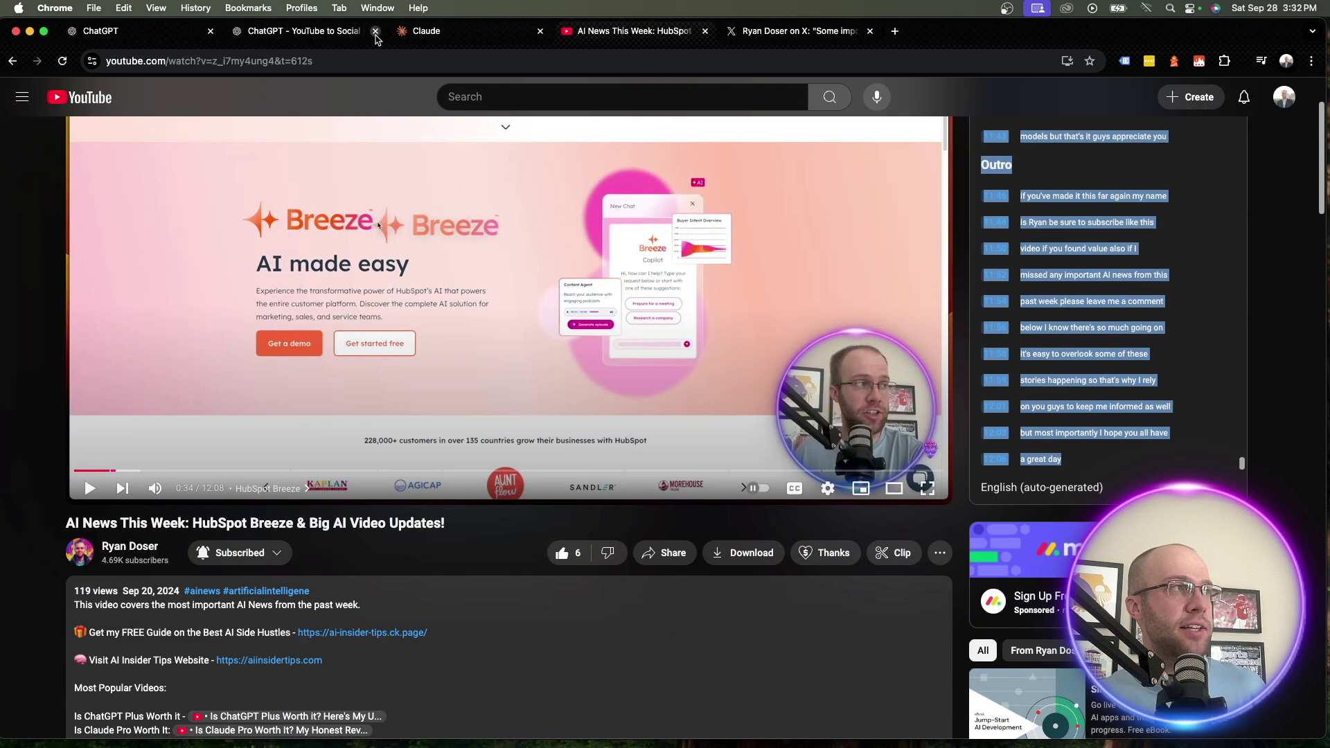
Step: Return to the YouTube to Social Media Post GPT chat, paste the copied transcript as a message and send it
click(313, 14)
click(232, 35)
click(242, 35)
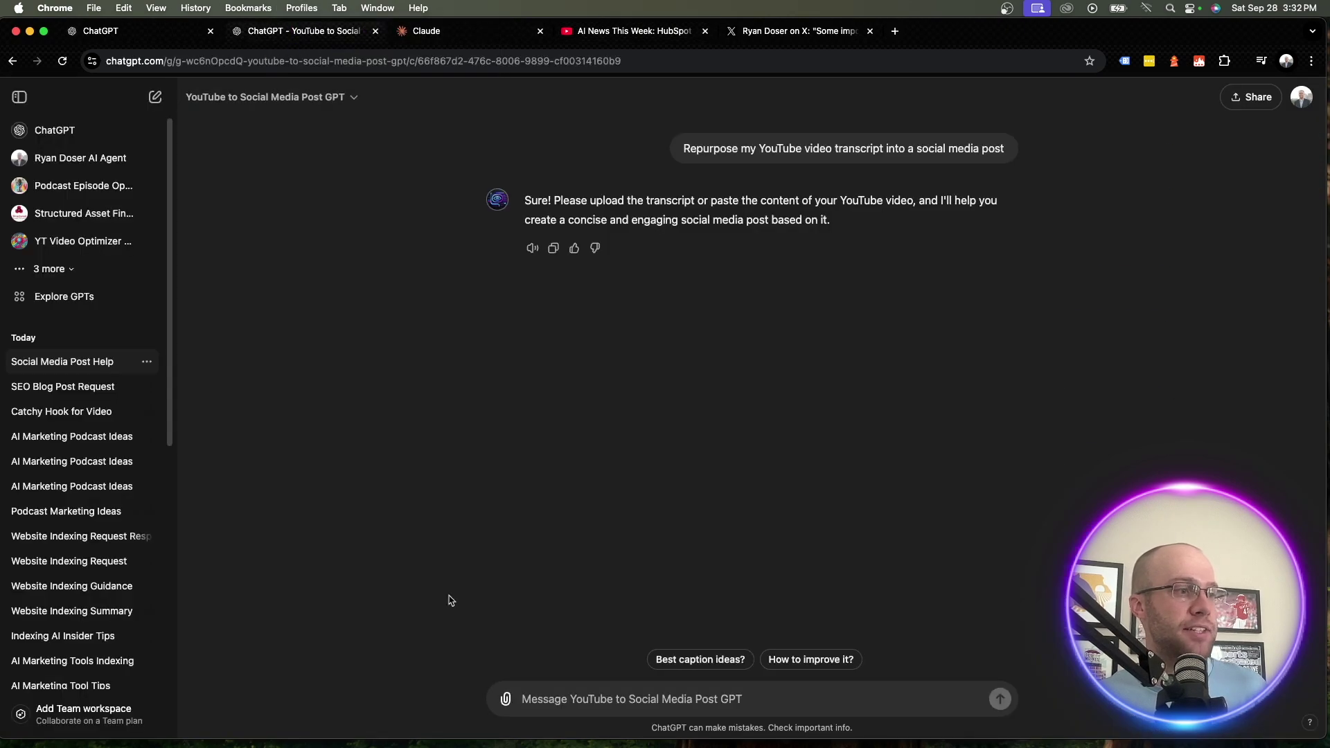
click(558, 697)
key(super+v)
key(Return)
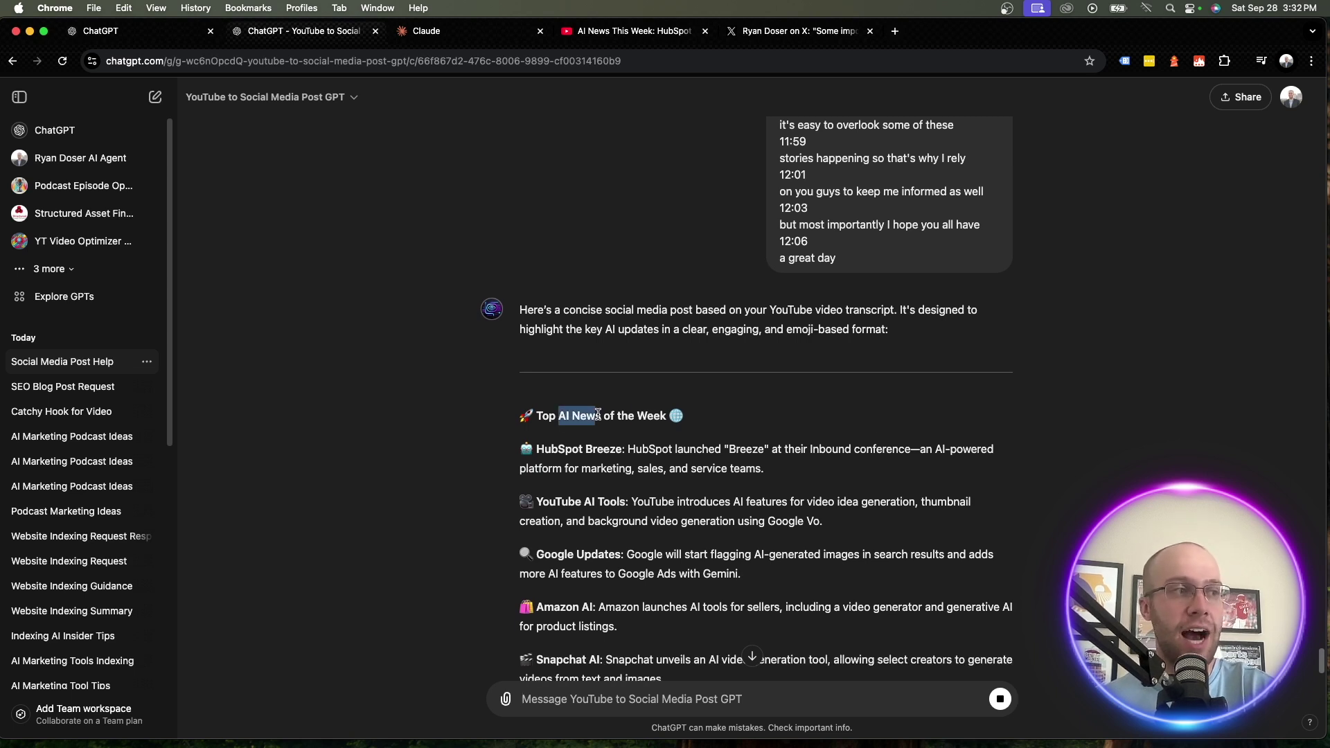
Step: Review the generated "Top AI News of the Week" post, including its bold item titles, descriptions, closing line and hashtags
click(516, 339)
drag(527, 340, 642, 336)
click(605, 334)
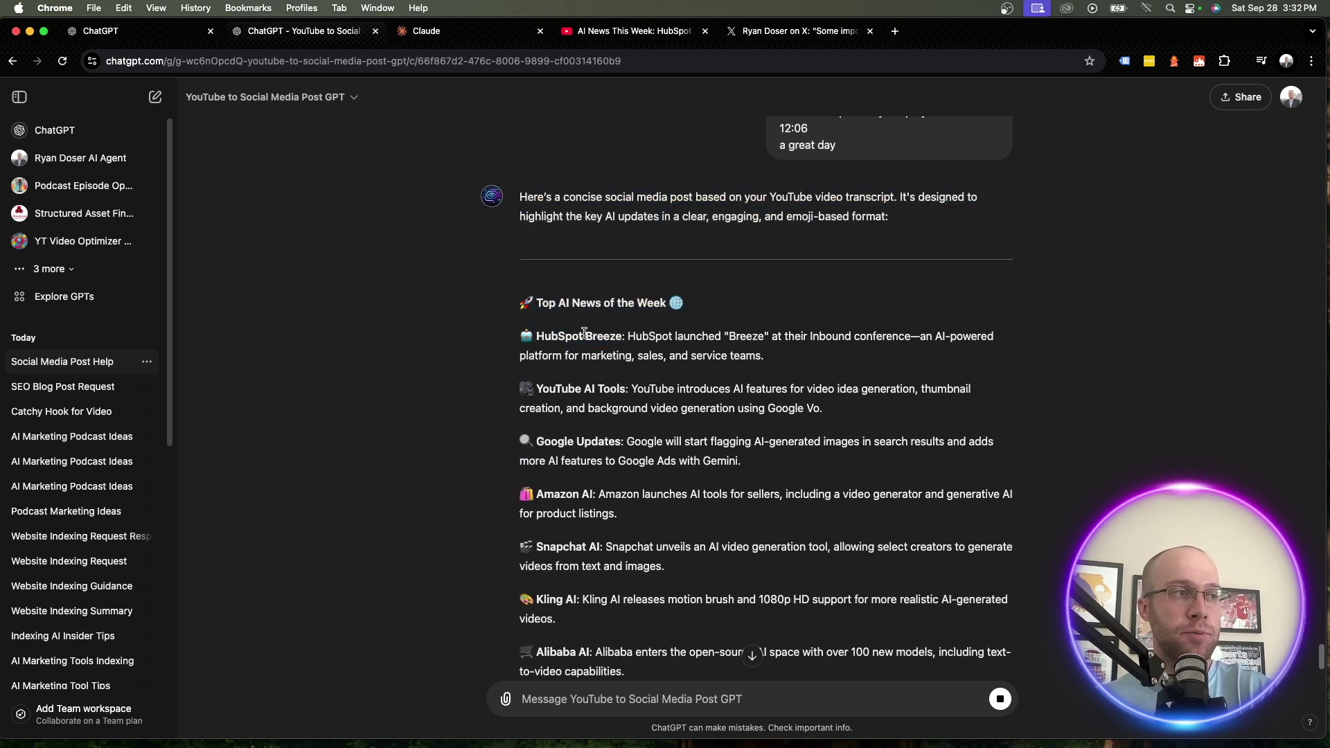
drag(804, 358, 628, 336)
click(635, 338)
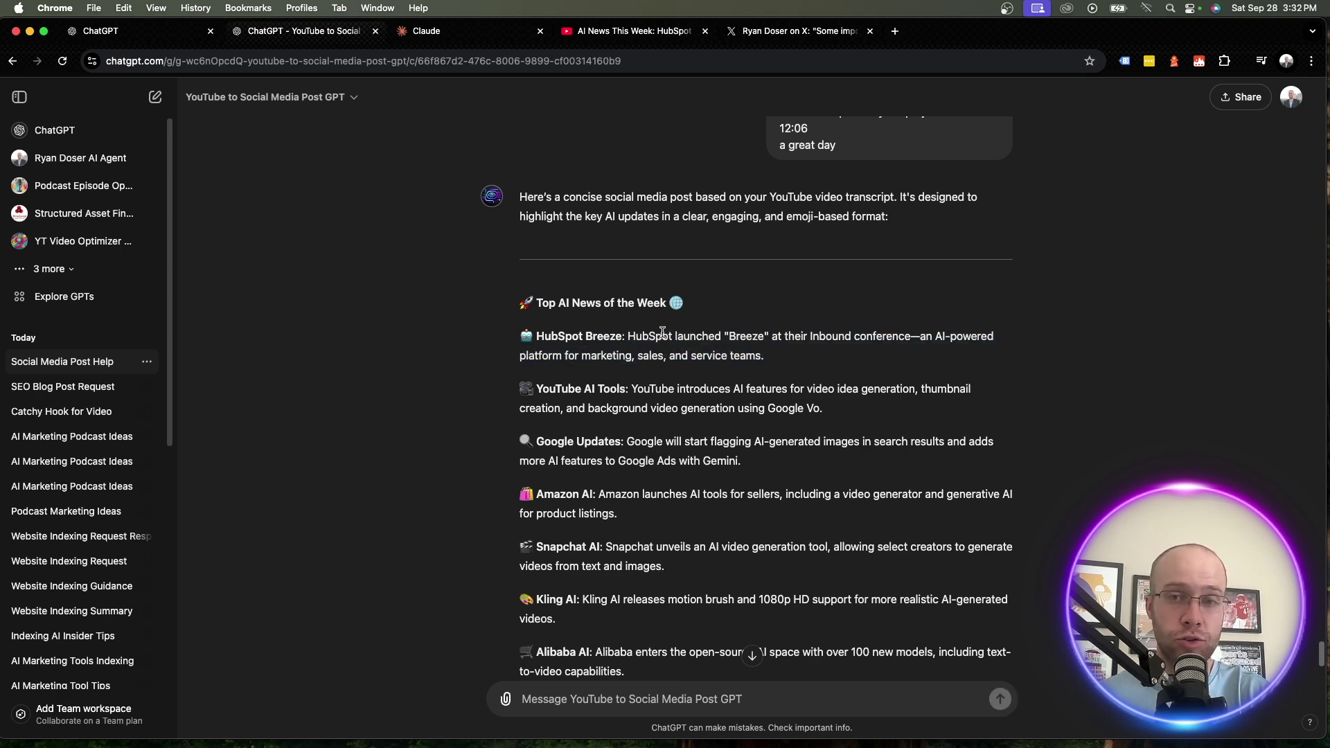
scroll(663, 333, down, 4)
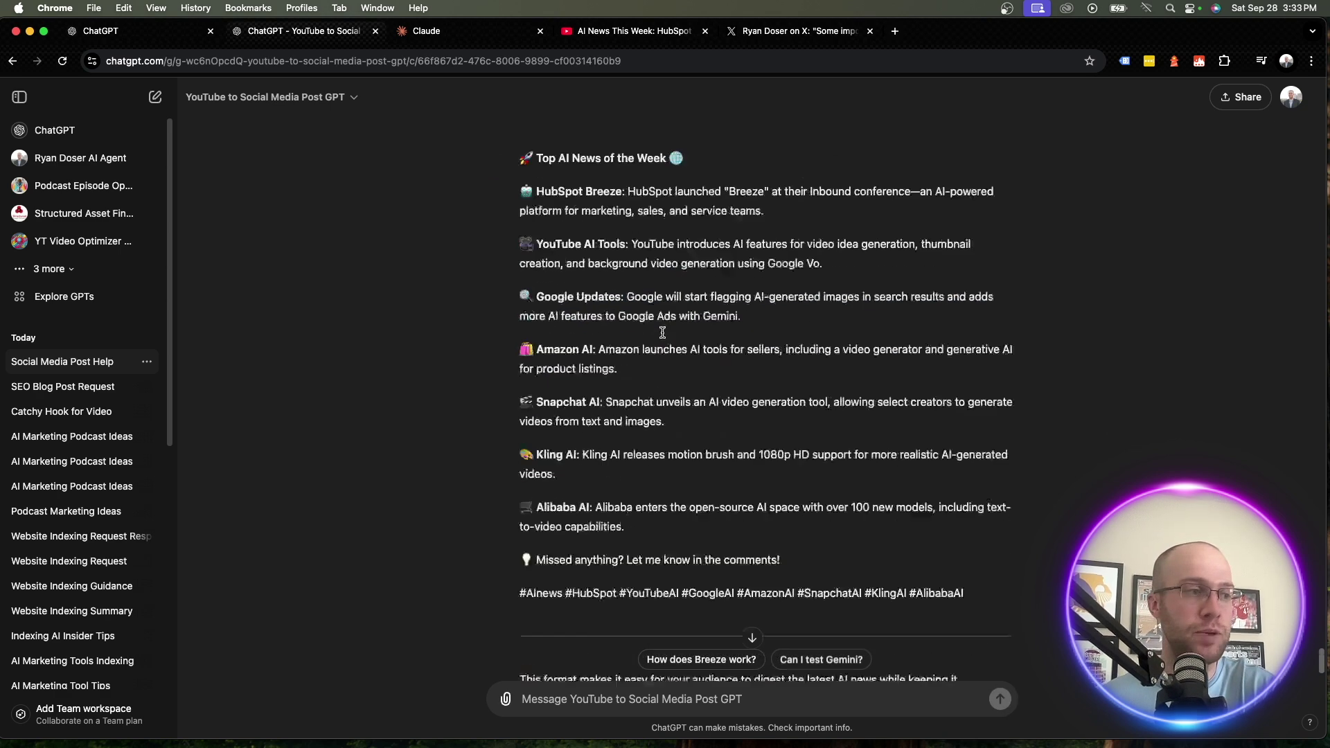
scroll(662, 339, up, 1)
drag(992, 580, 642, 568)
click(675, 564)
scroll(693, 543, down, 2)
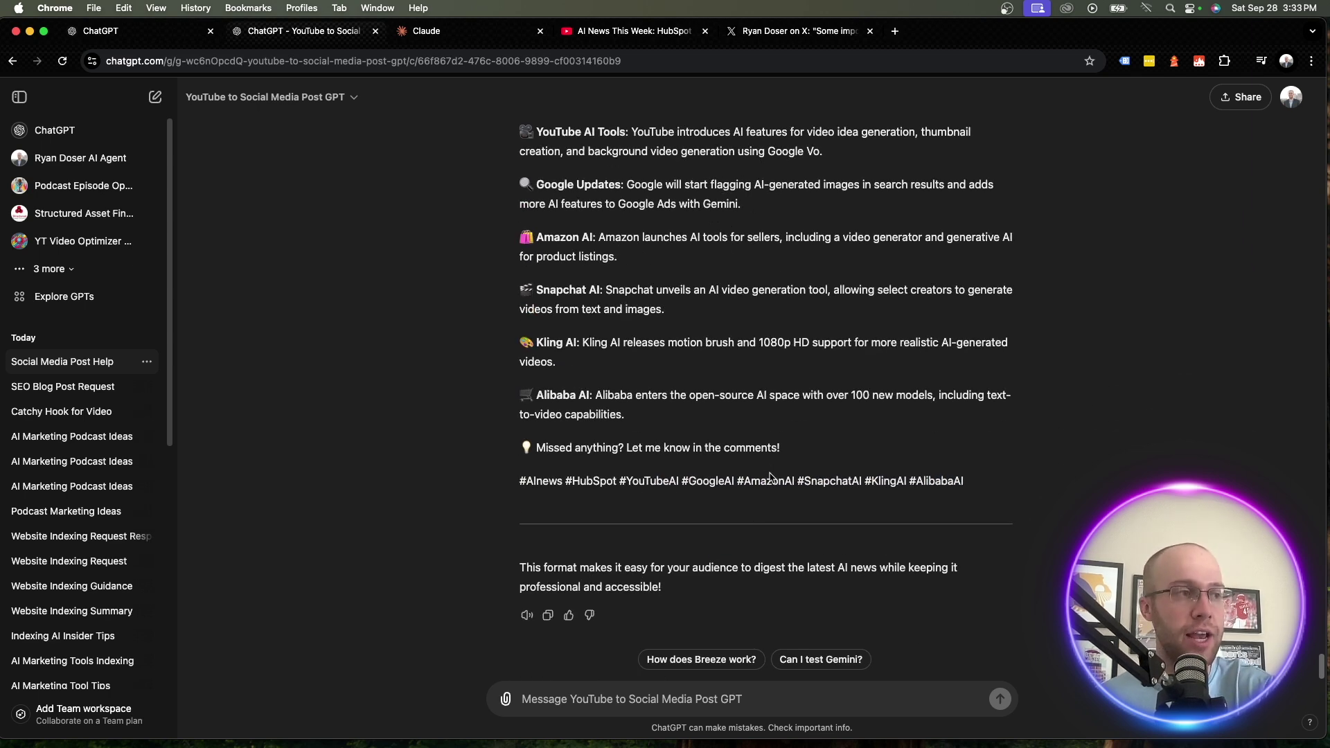
Step: Highlight the generated post from the HubSpot Breeze item to the closing question and check it against the source YouTube video
scroll(773, 478, up, 1)
drag(791, 485, 588, 322)
scroll(603, 431, up, 3)
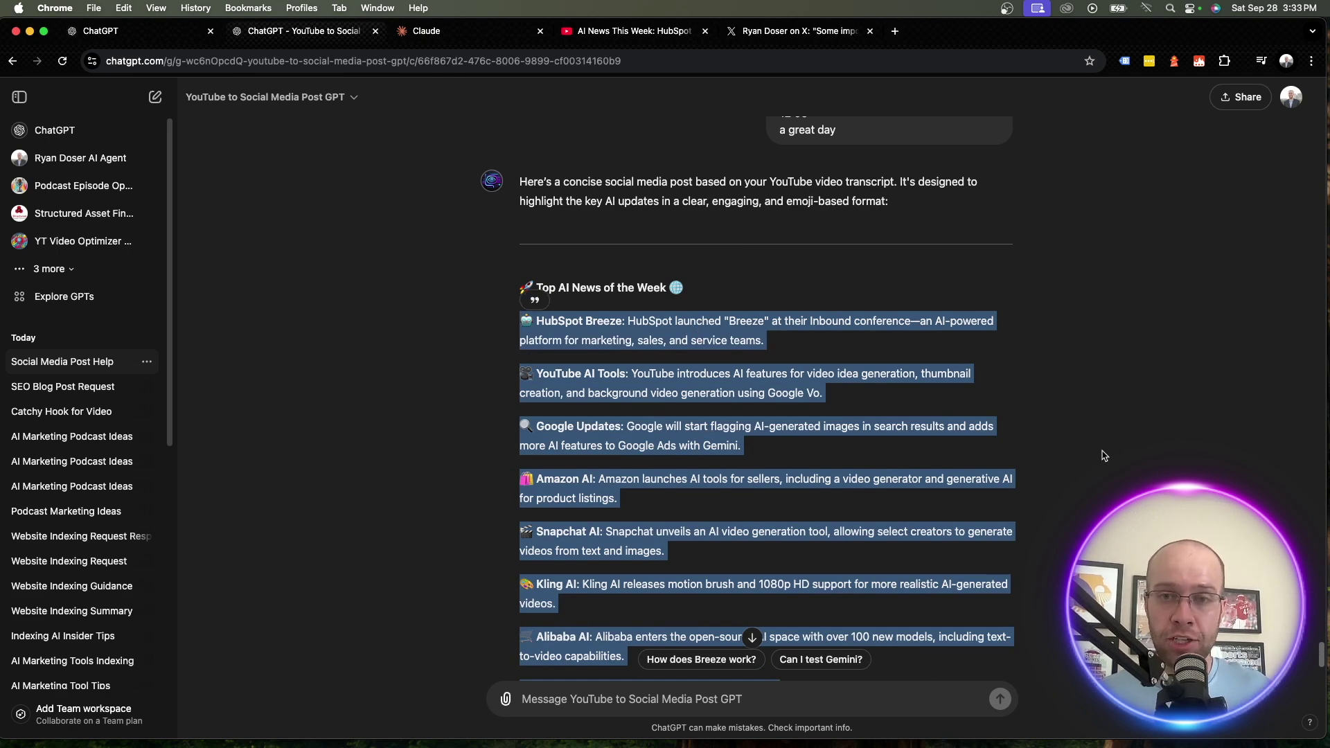
click(613, 32)
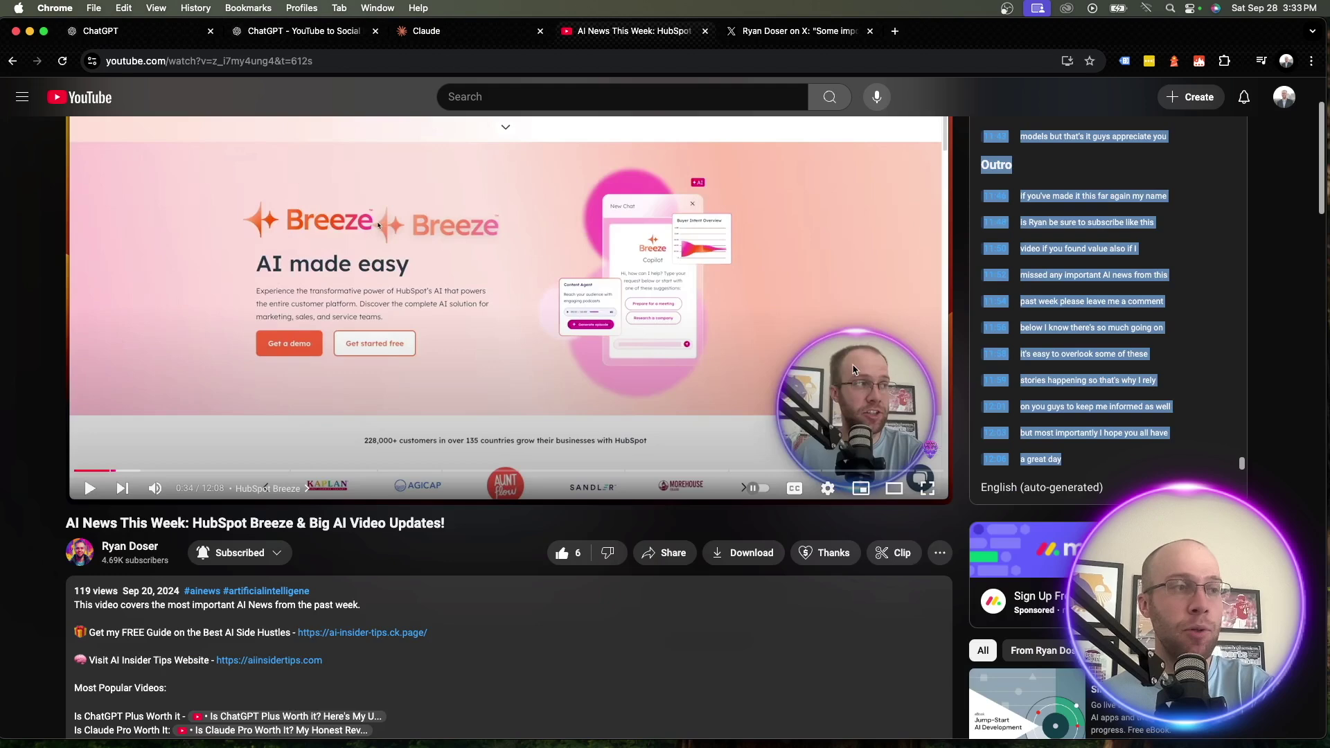
click(305, 30)
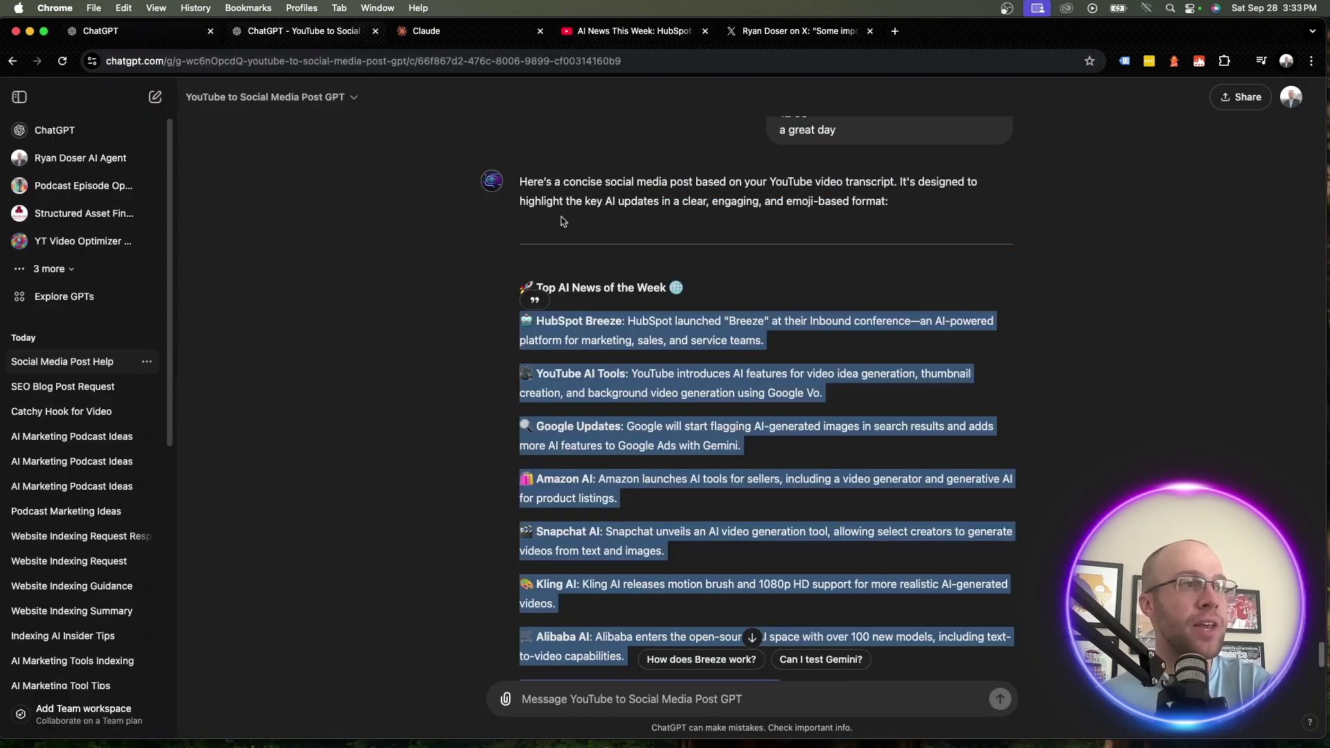
scroll(1032, 343, up, 6)
scroll(1032, 342, down, 9)
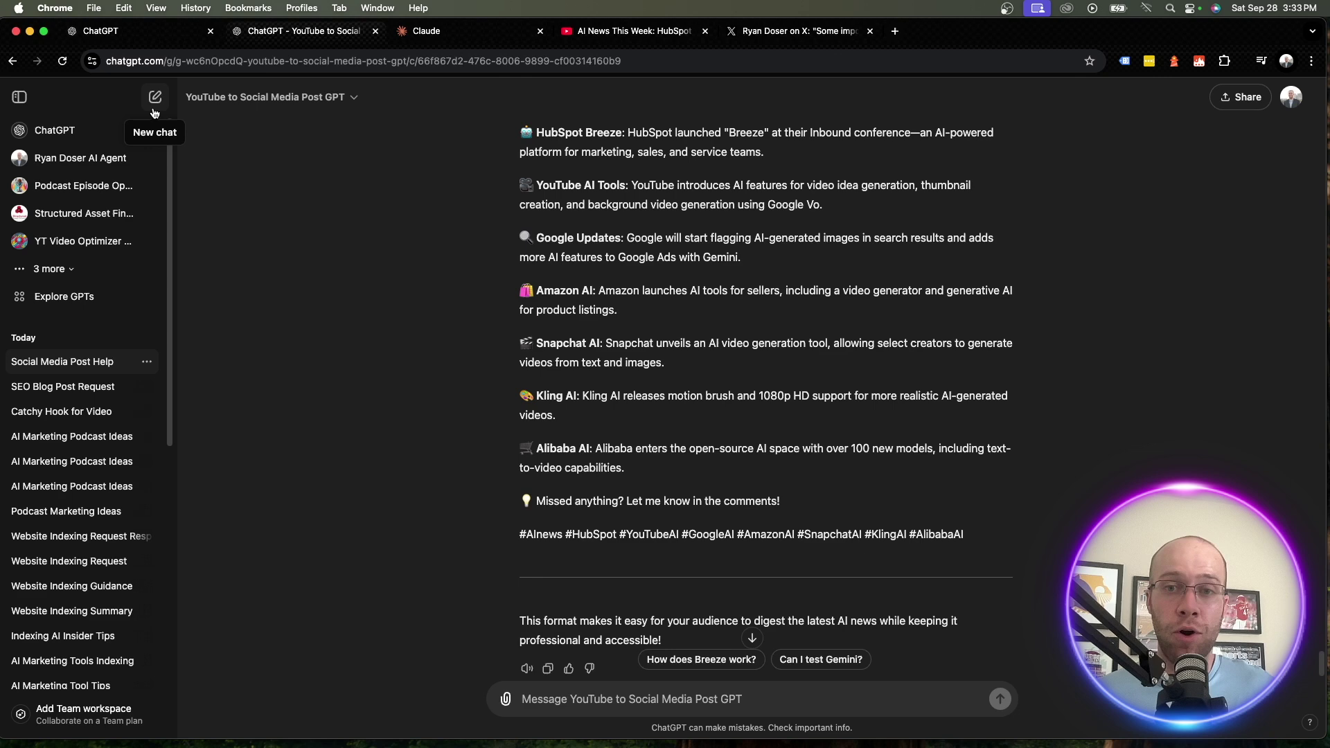
Step: Switch to YouTube, open the channel that published the AI news video and show its list of videos
click(590, 30)
click(144, 554)
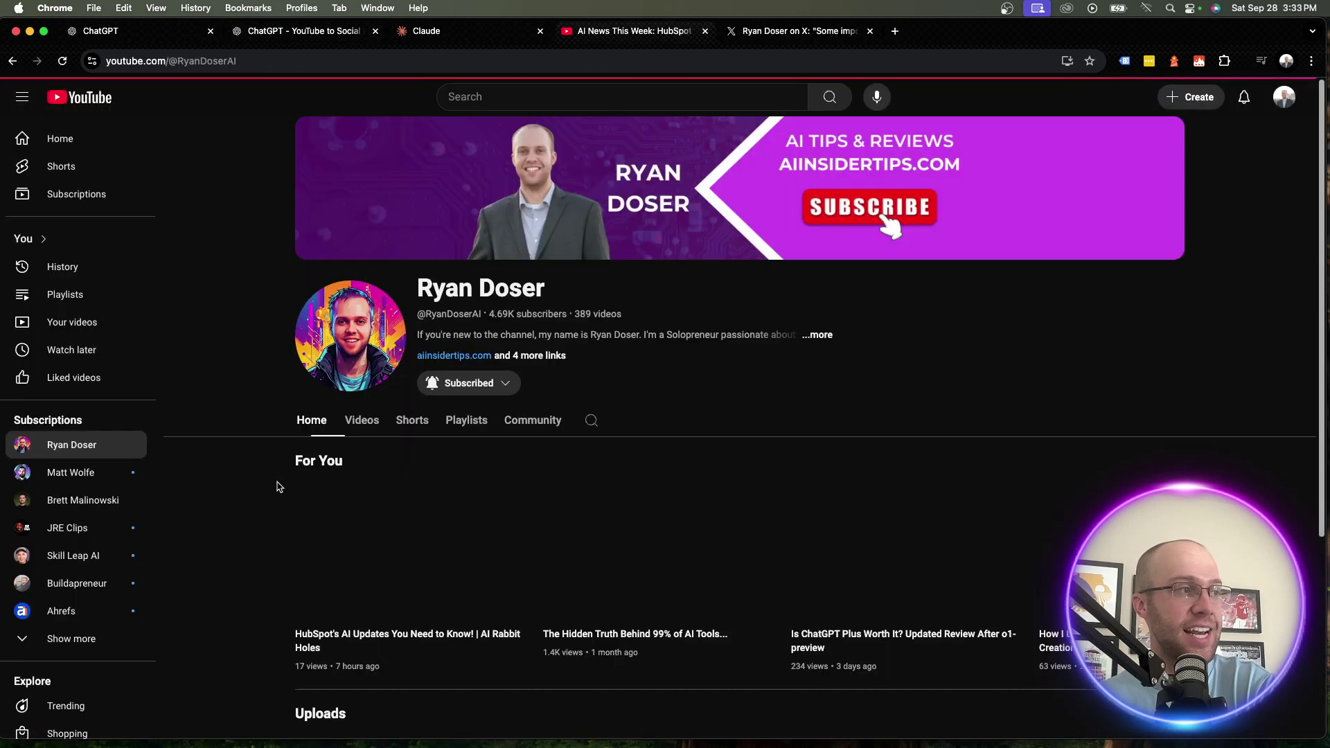
click(362, 420)
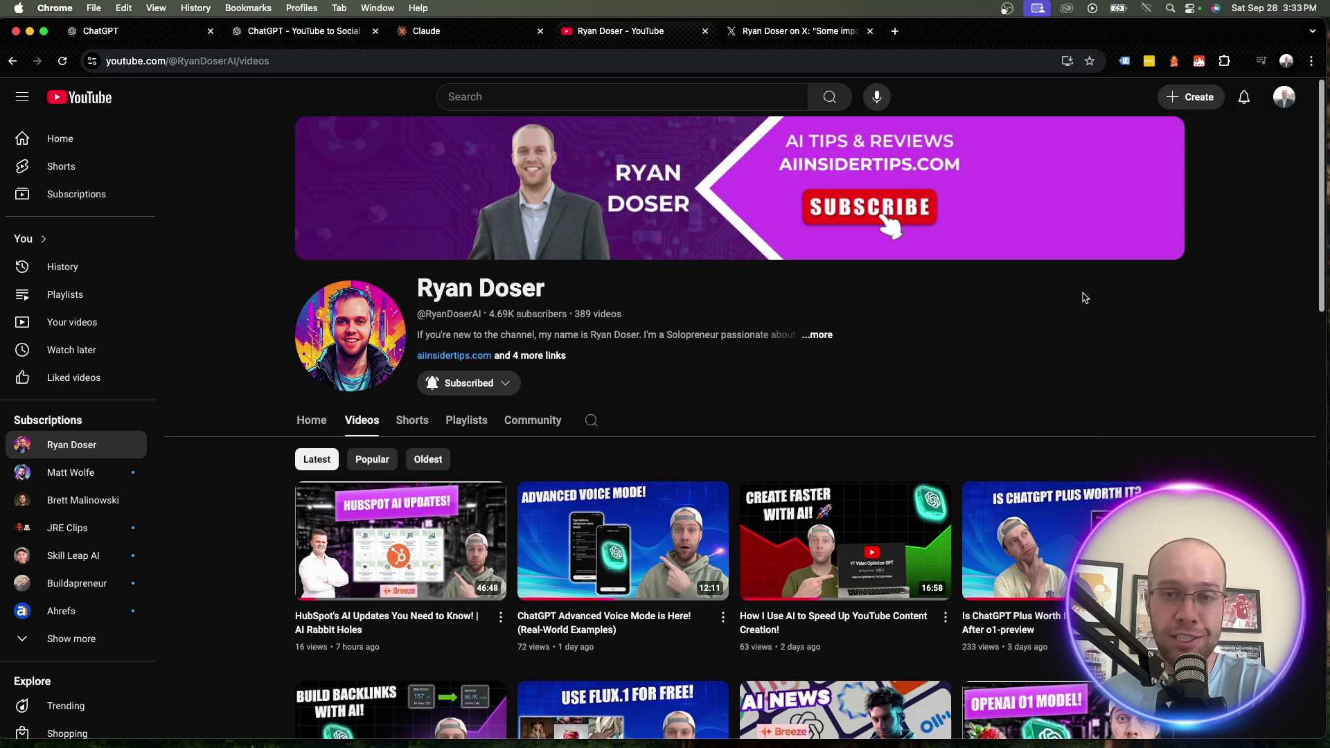